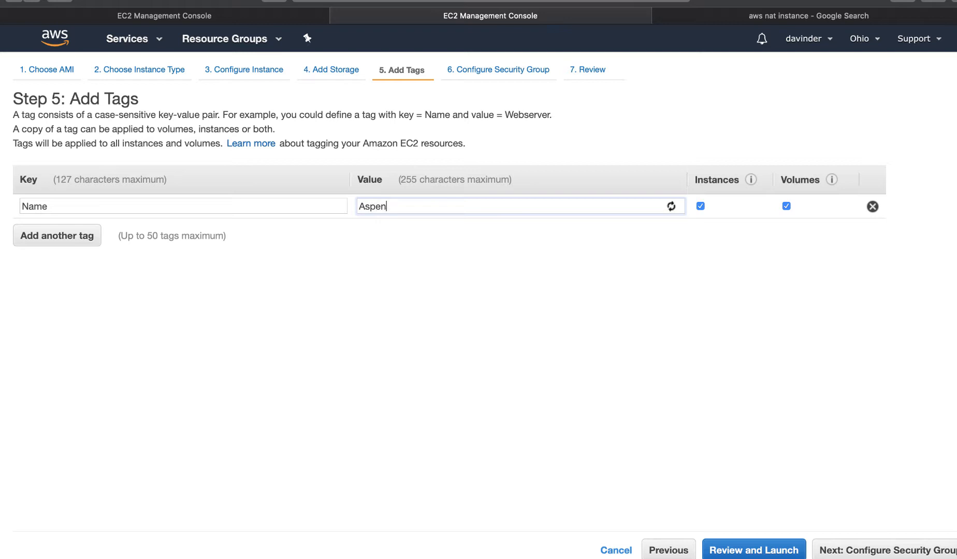
Step: Complete the Name tag's value as Aspen-NAT-instance and continue to the security group configuration
text(-N)
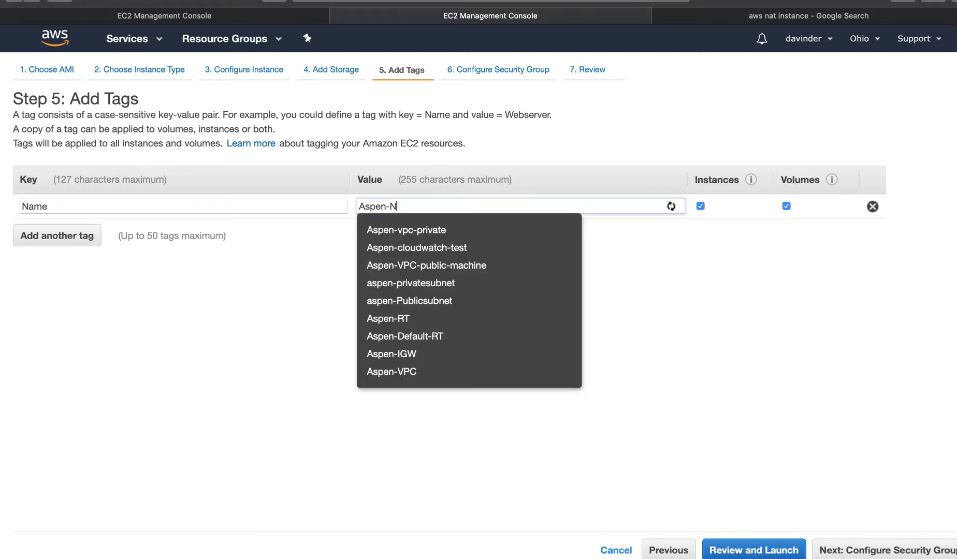
text(AT-instance)
click(915, 548)
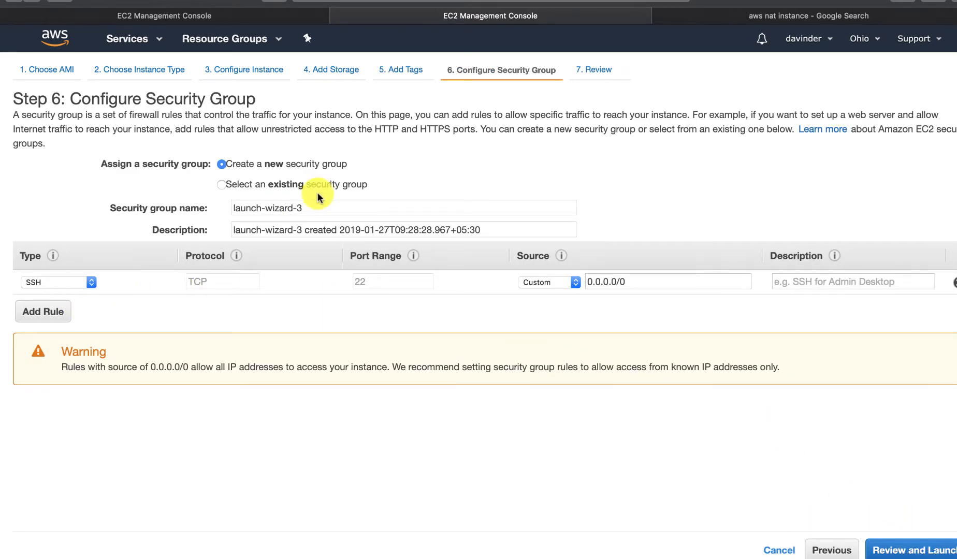
Step: Assign the existing security group Aspen-SG and accept General Purpose (SSD) as the default boot volume for all instance launches
click(222, 185)
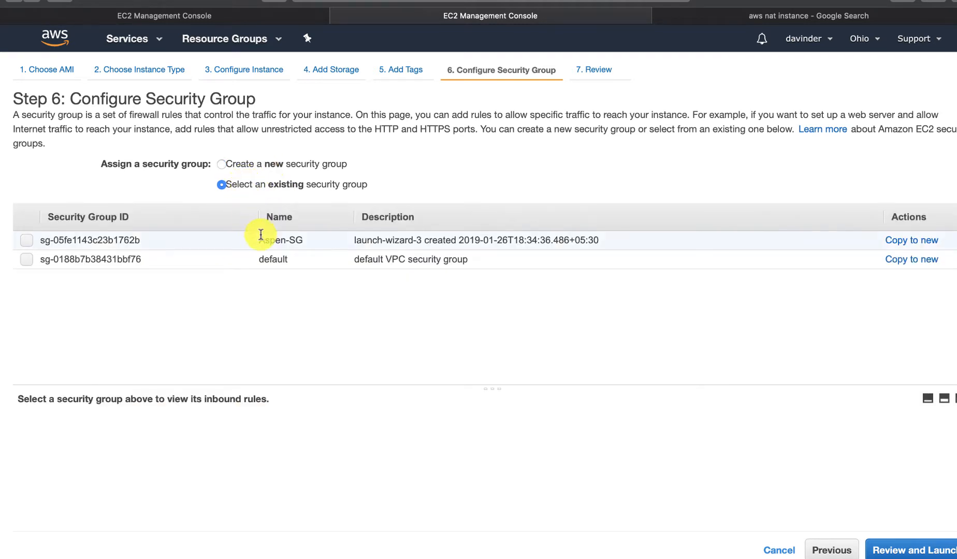
click(26, 240)
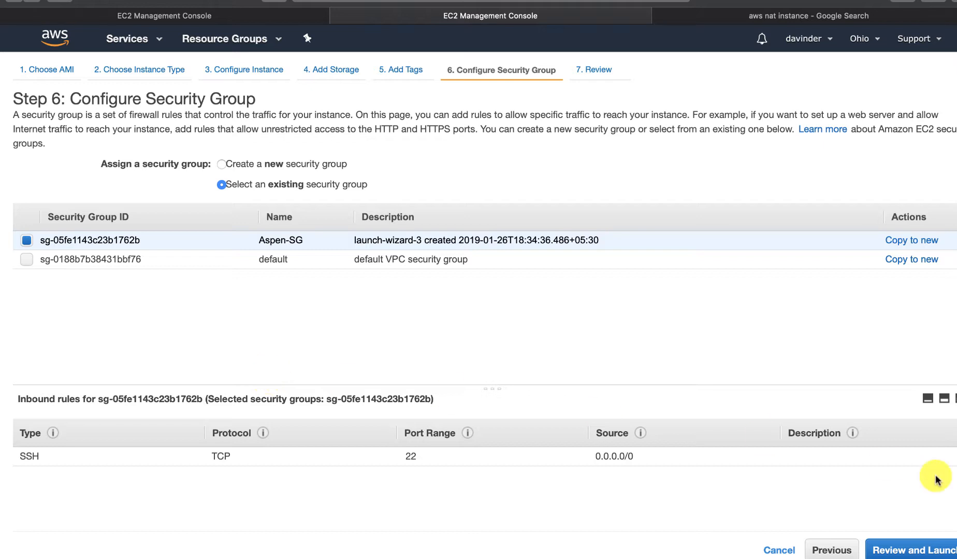
click(921, 553)
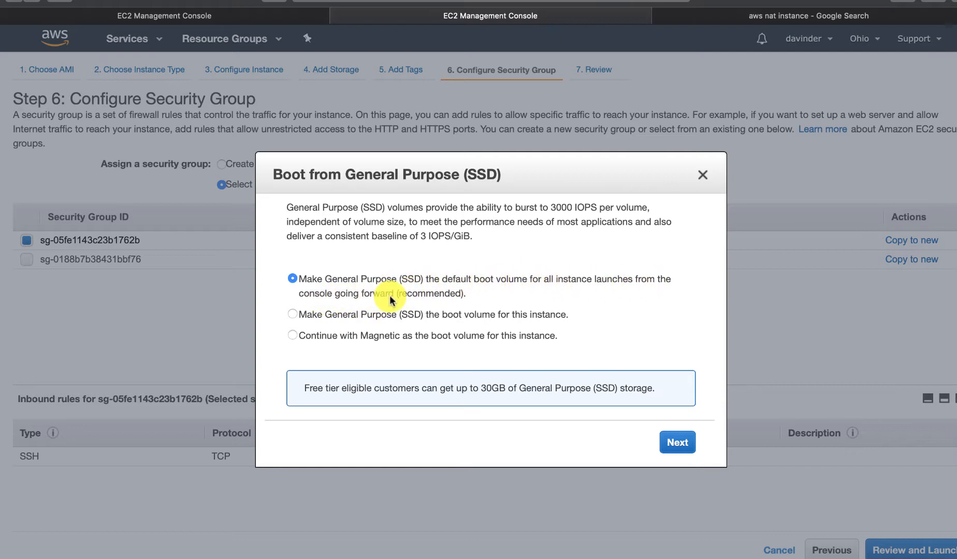
click(676, 444)
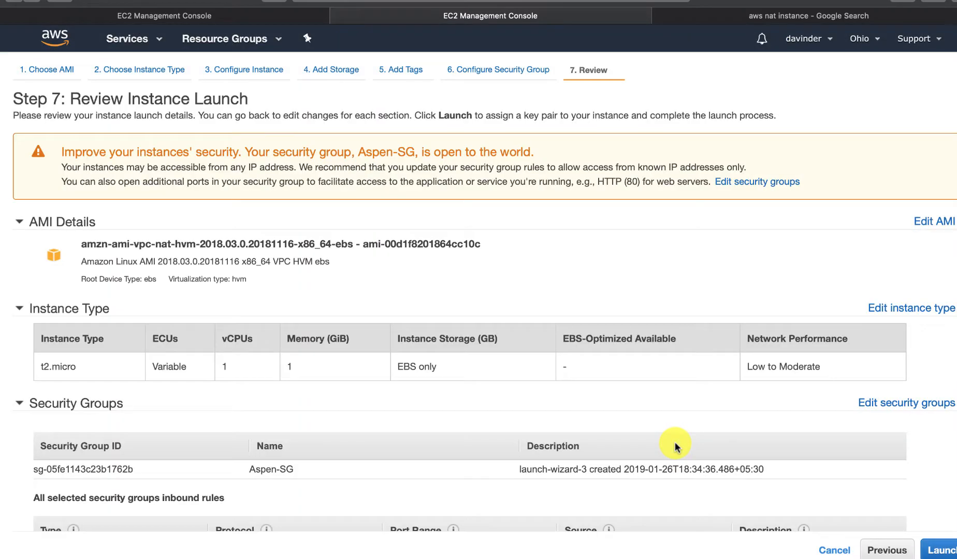
Step: Review the storage details, launch the instance with the existing key pair aspen-aws, and open the instances list
scroll(691, 440, down, 3)
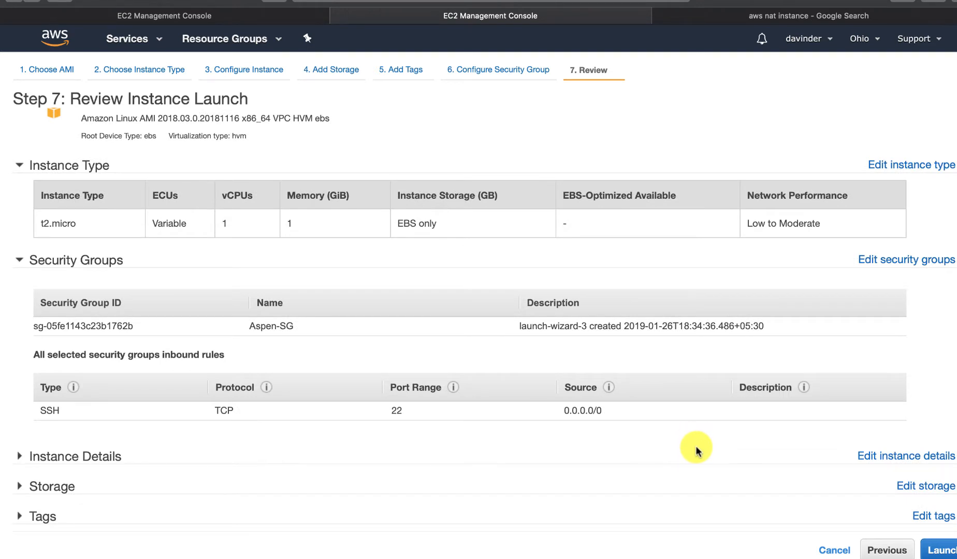
click(67, 487)
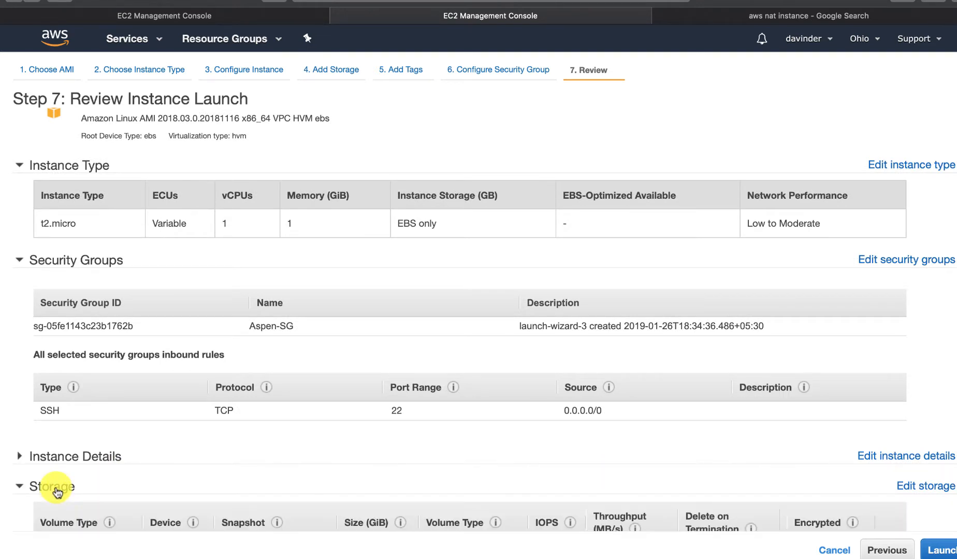
scroll(345, 429, down, 2)
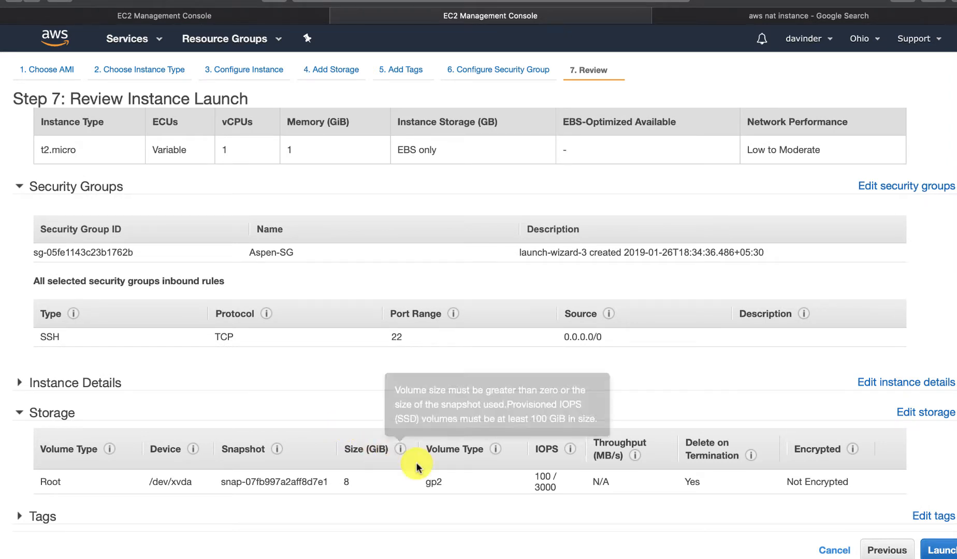
click(950, 552)
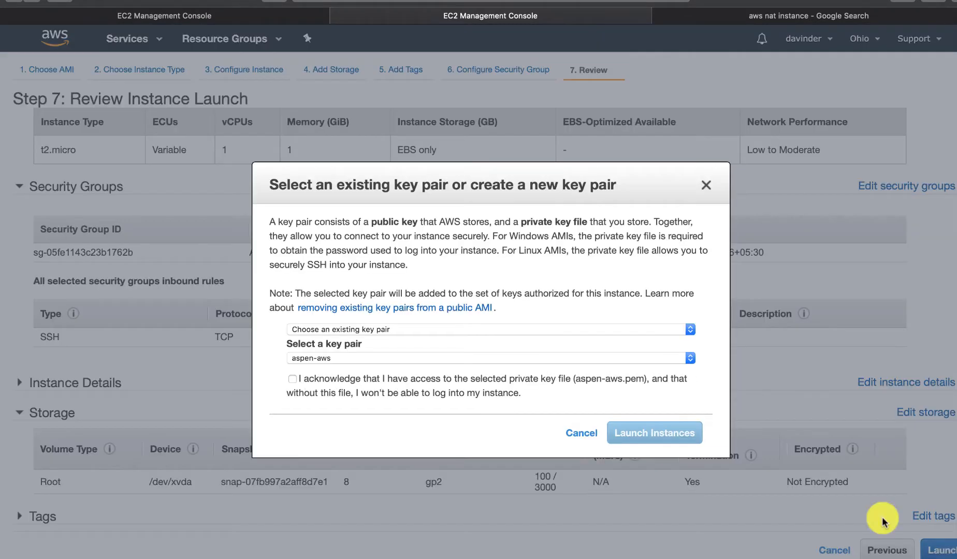
click(292, 379)
click(703, 444)
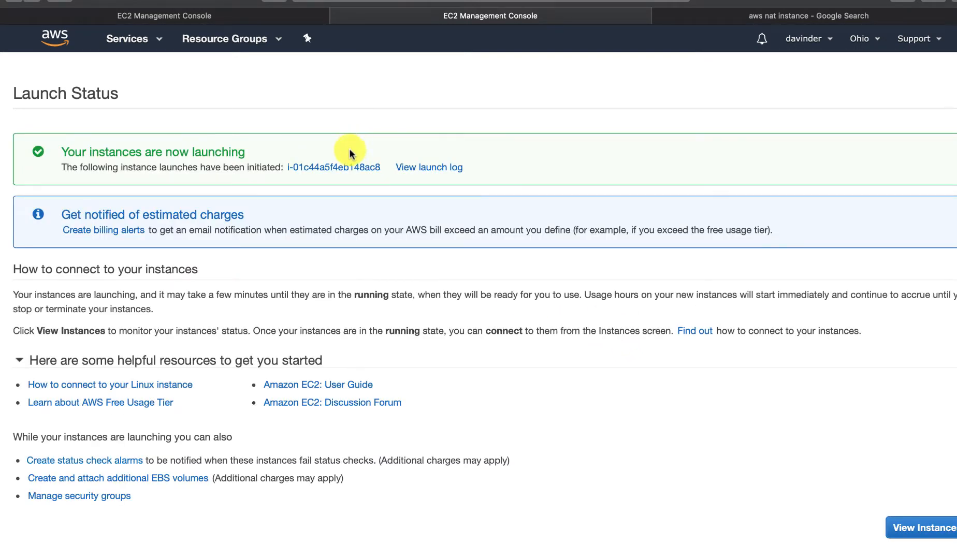
click(891, 527)
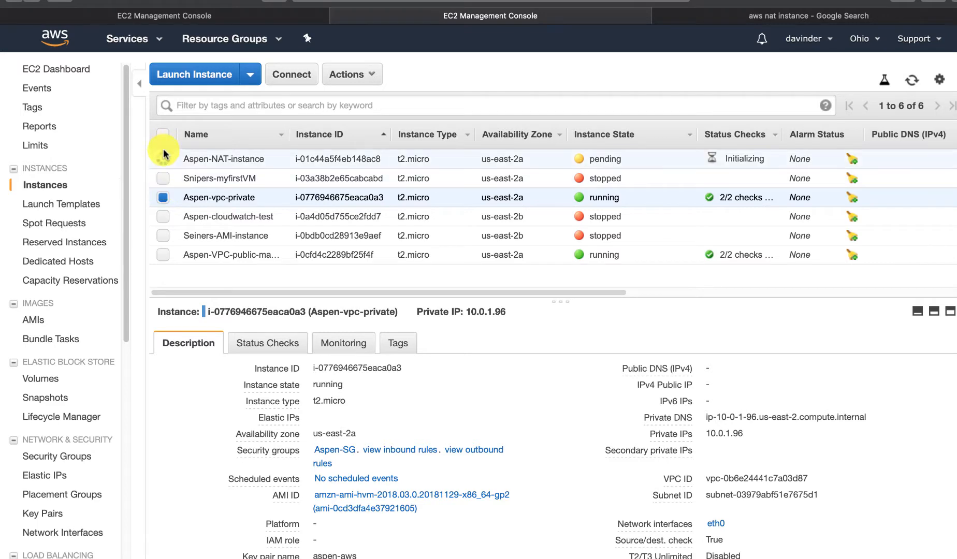
Step: Disable the source/destination check on Aspen-NAT-instance only
click(163, 193)
click(162, 160)
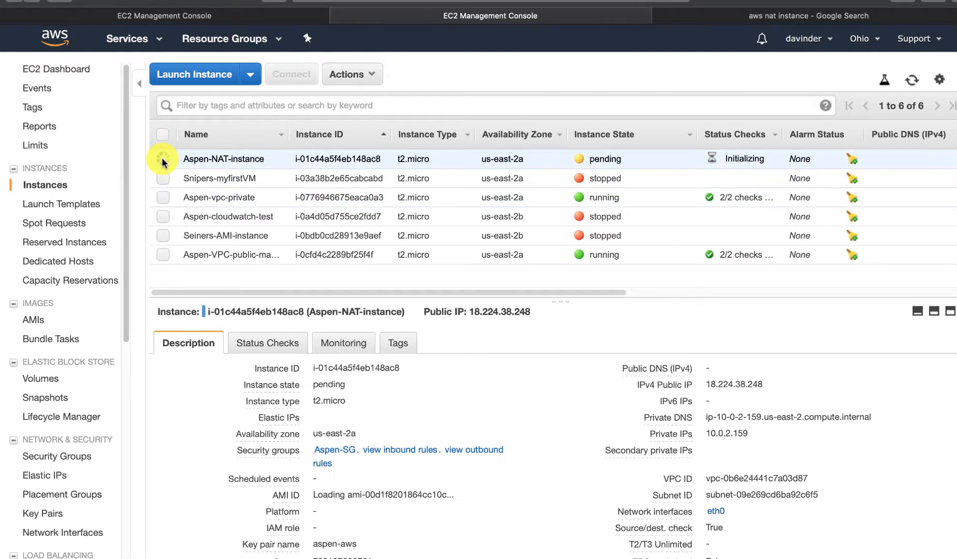
click(354, 78)
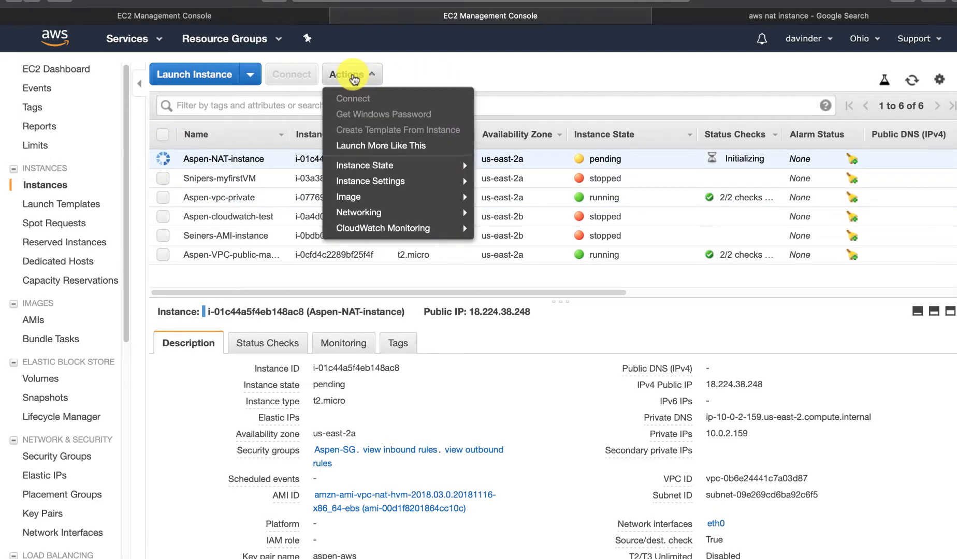
mouse_move(409, 187)
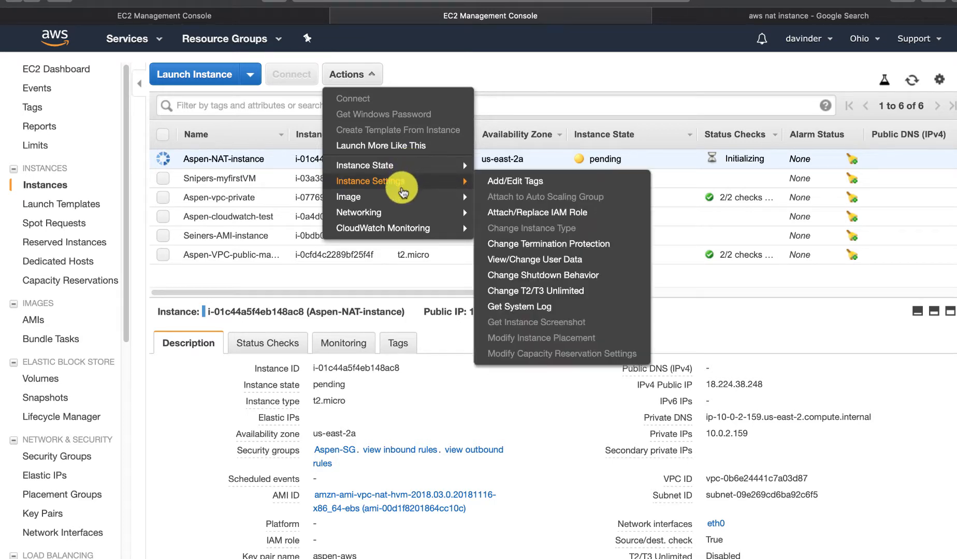
mouse_move(394, 212)
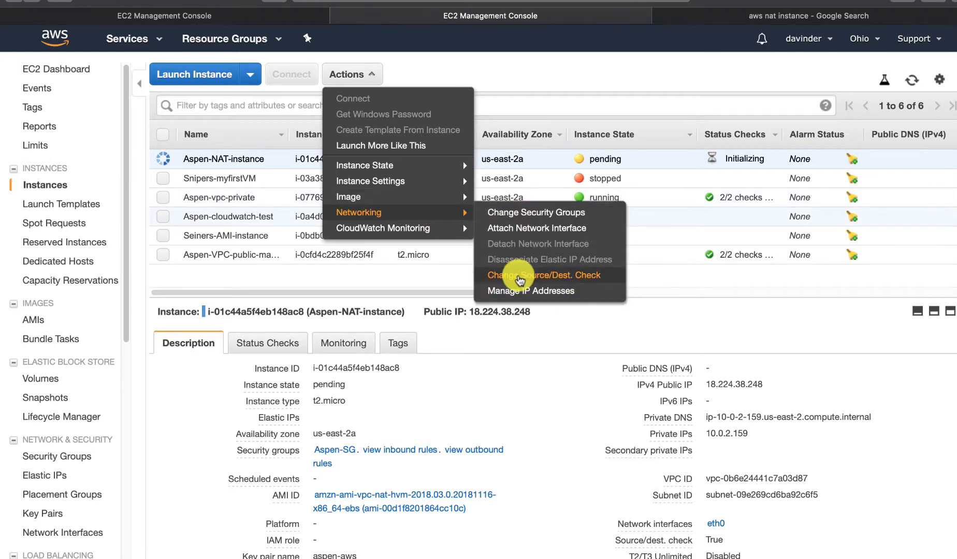
click(559, 275)
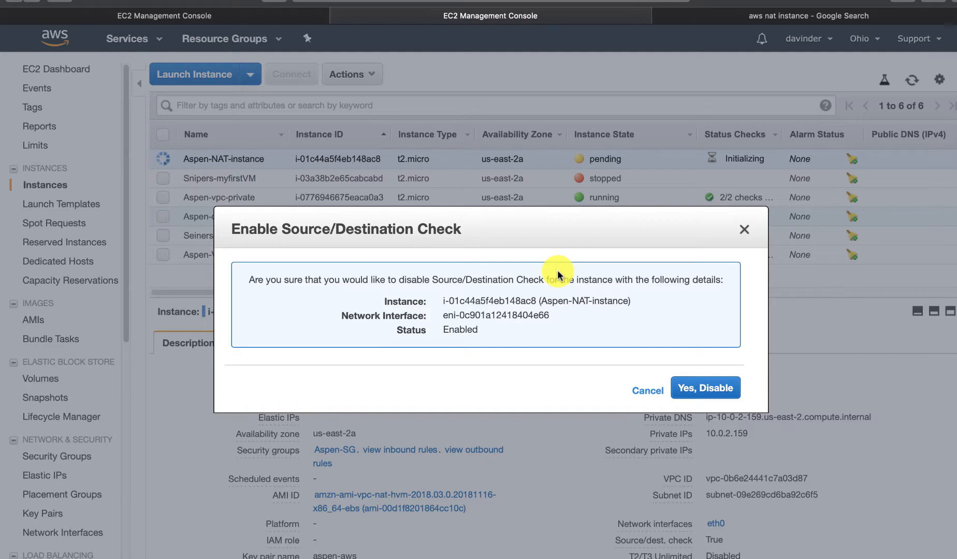
click(707, 398)
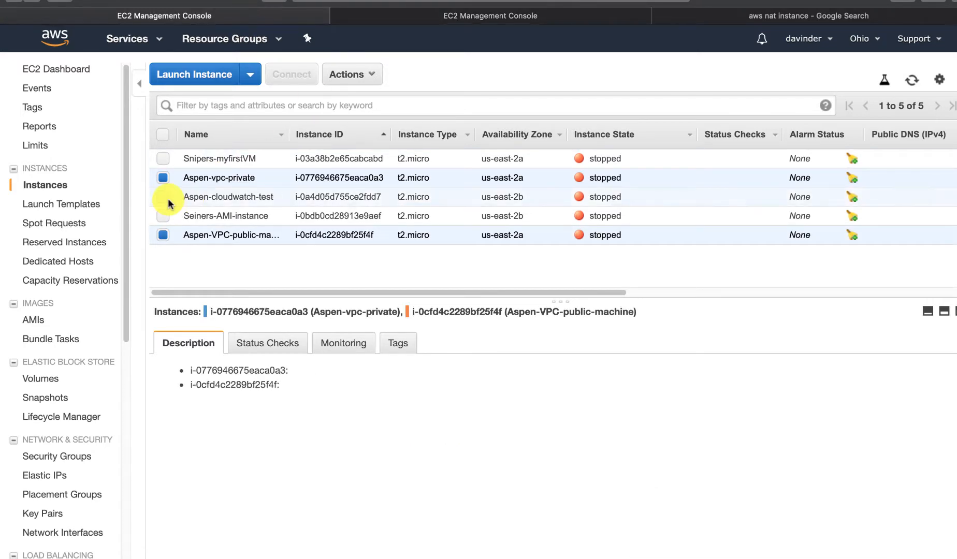
Step: Switch to the VPC console in the first browser tab and show the routes of the Aspen-RT route table
click(373, 12)
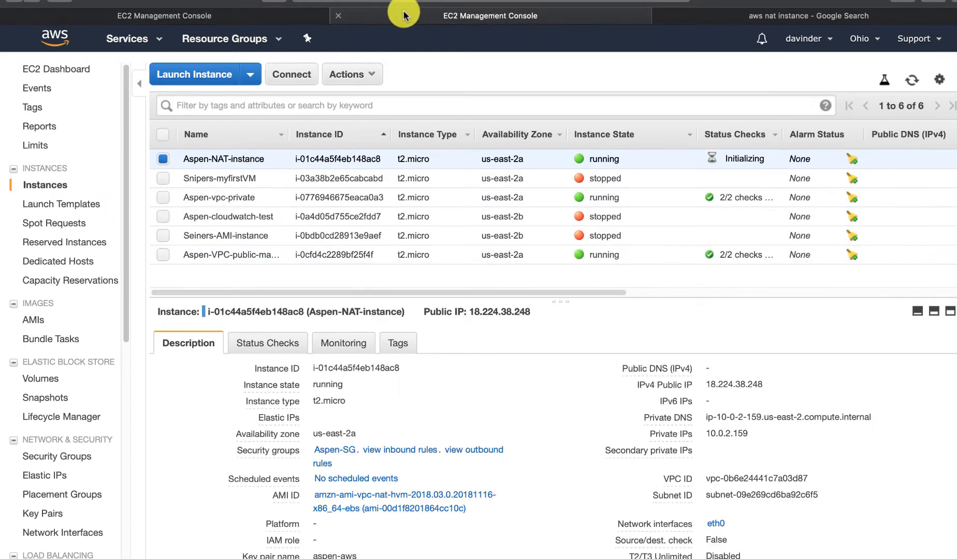
click(205, 16)
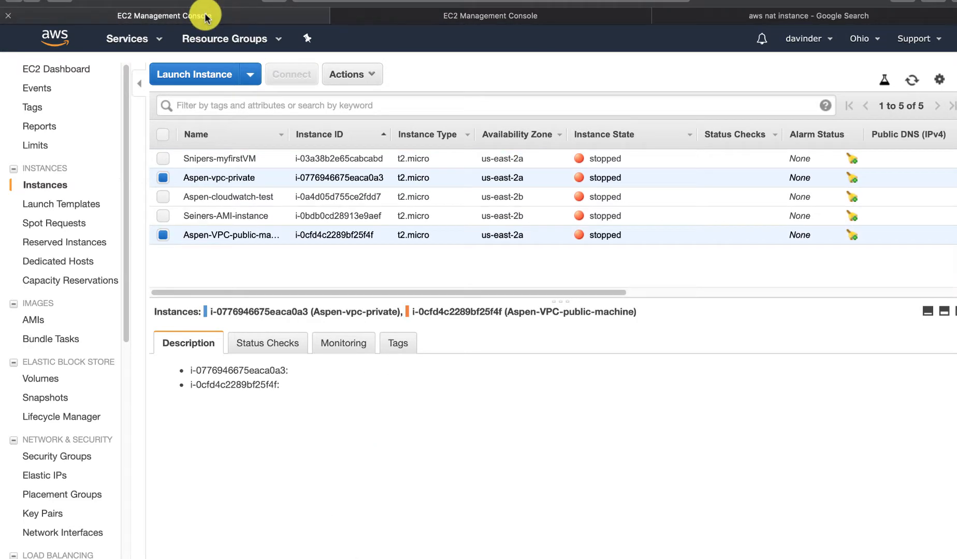
click(134, 41)
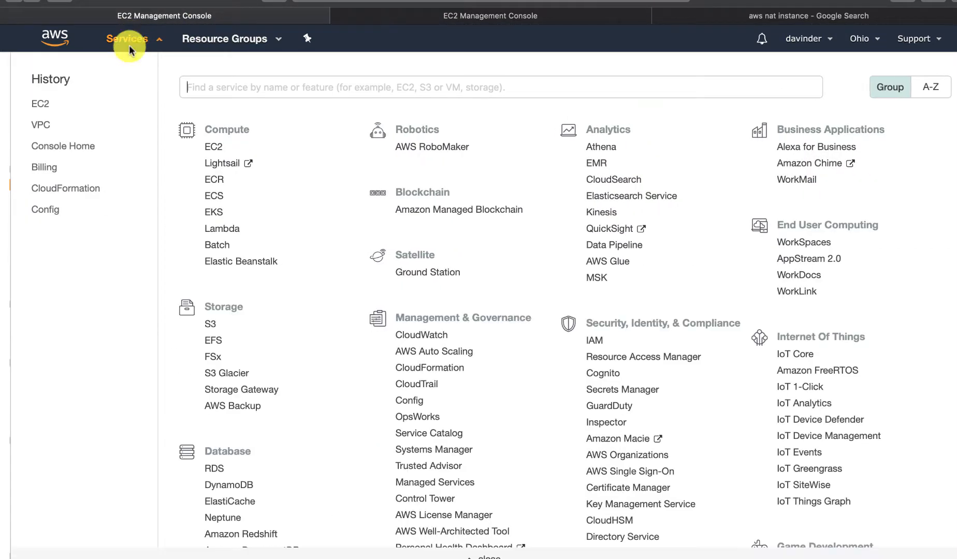
click(45, 127)
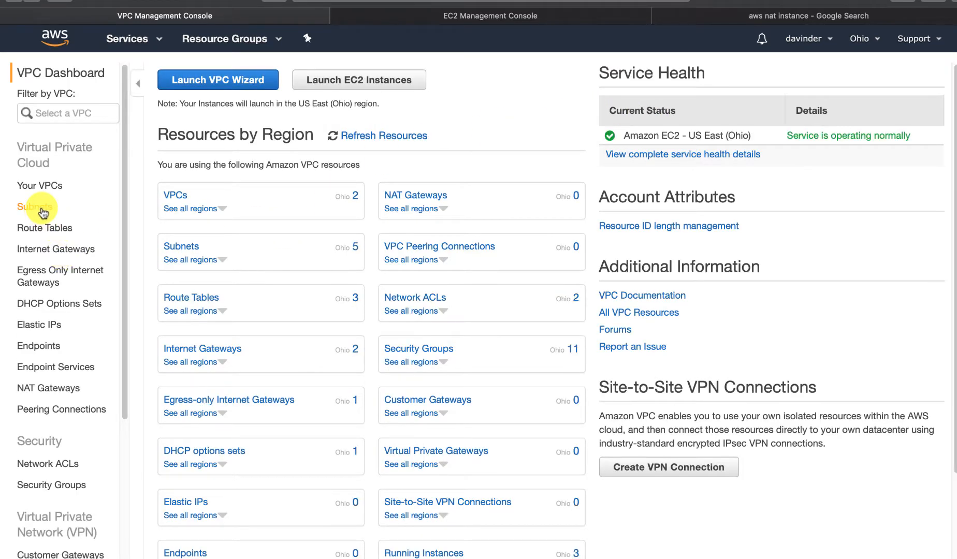
click(47, 230)
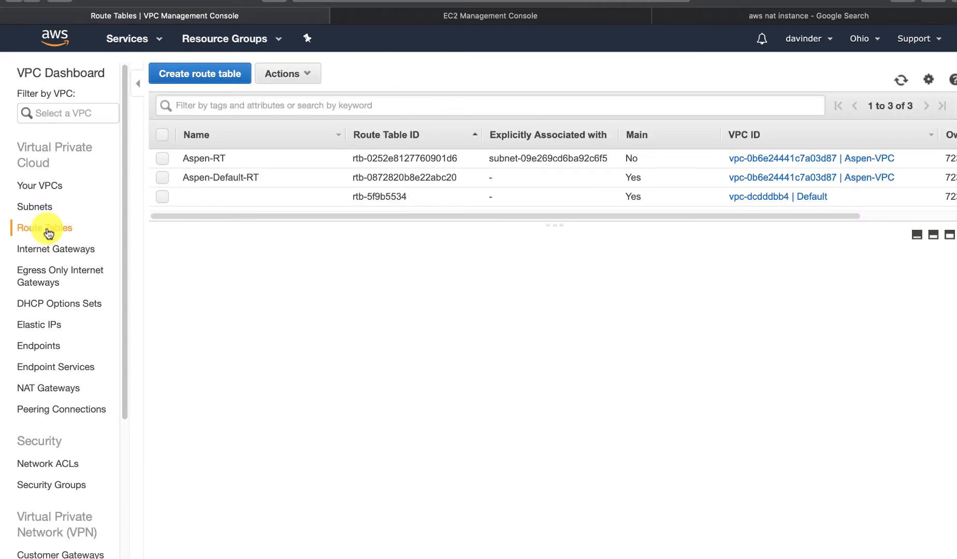
click(161, 178)
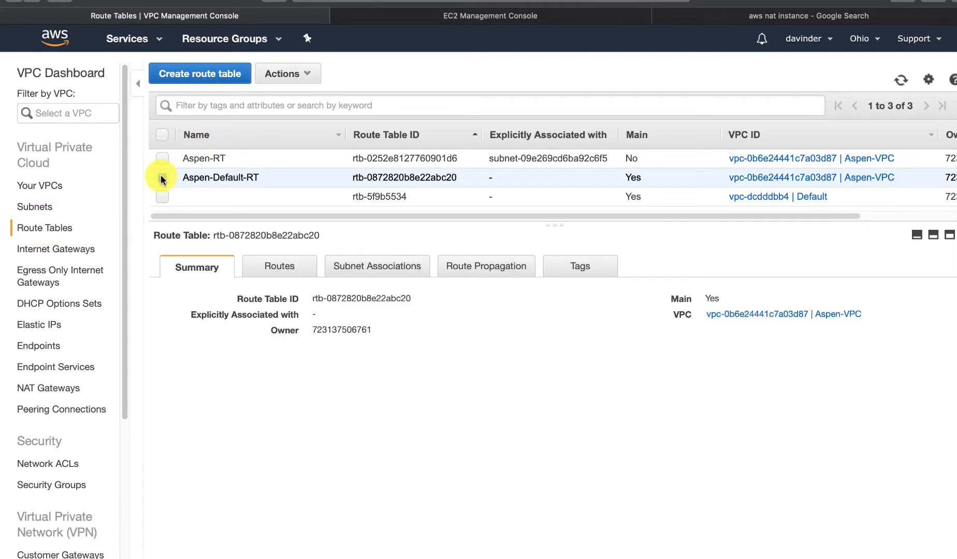
click(162, 159)
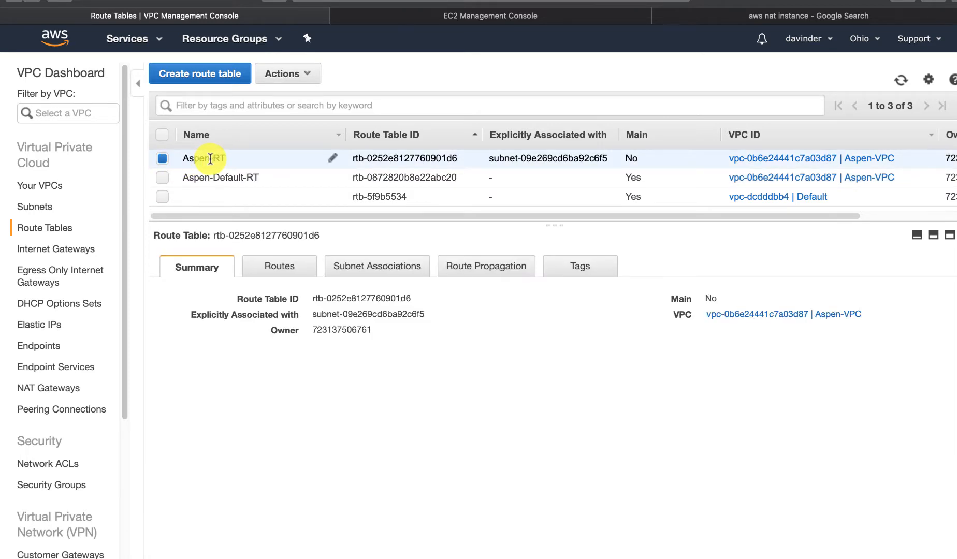
click(282, 265)
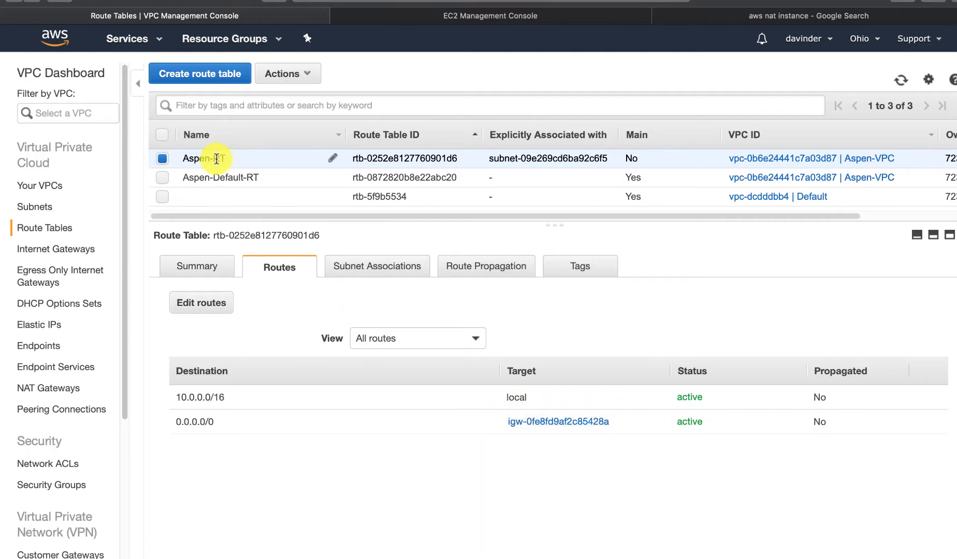
Step: Edit the routes of Aspen-Default-RT and enter 0.0.0.0/0 as the destination of a new route
click(163, 159)
click(163, 178)
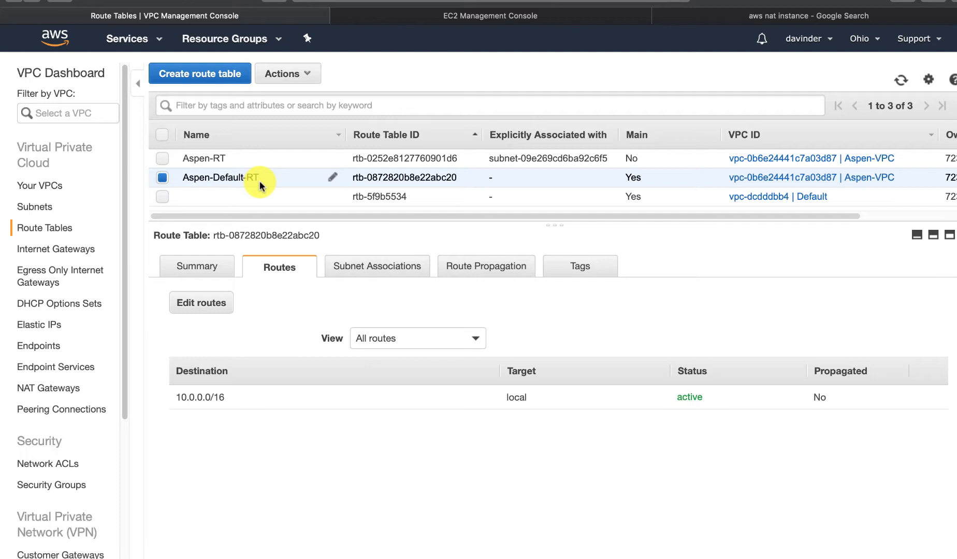
click(202, 306)
click(44, 210)
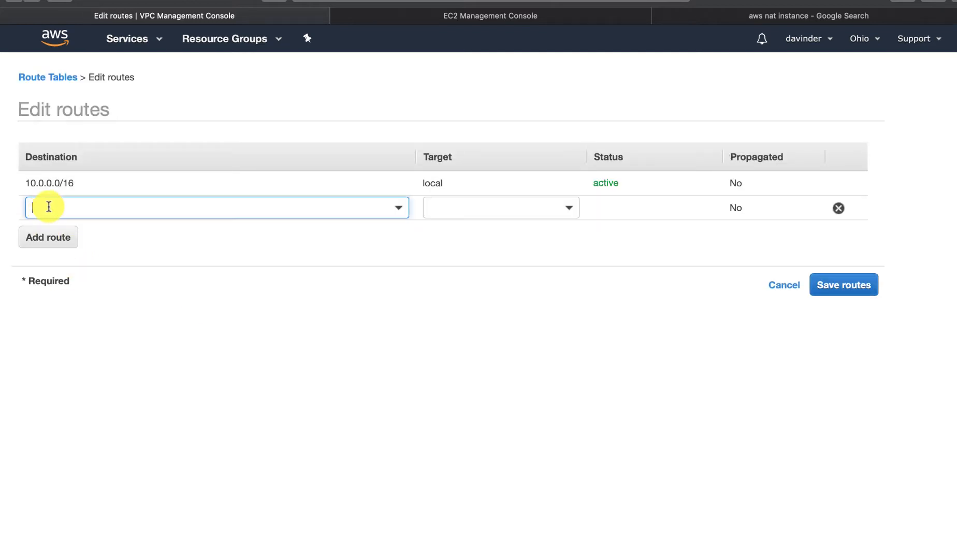
text(0)
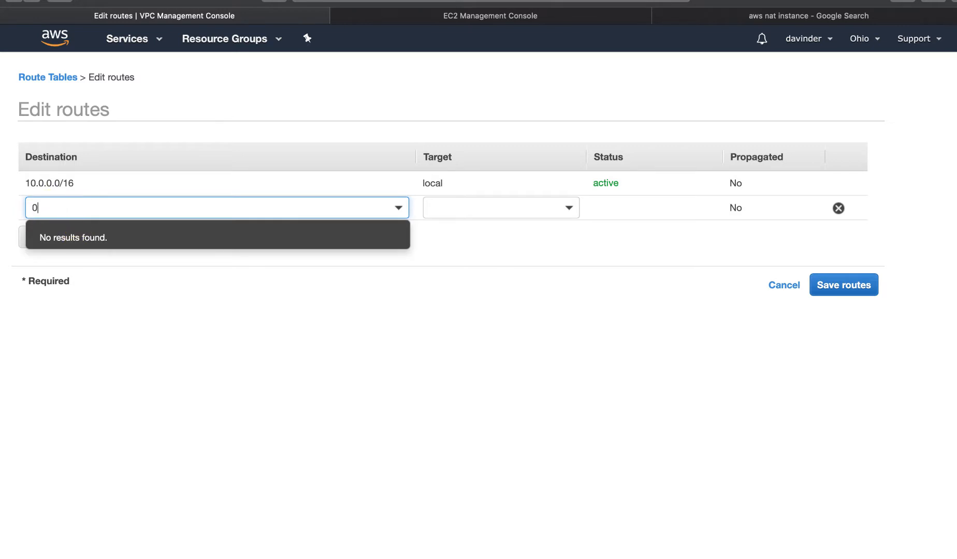
text(.0.0.0.)
key(BackSpace)
click(84, 208)
Step: Target the new route at the instance Aspen-NAT-instance, save the routes and return to the route tables list
click(522, 202)
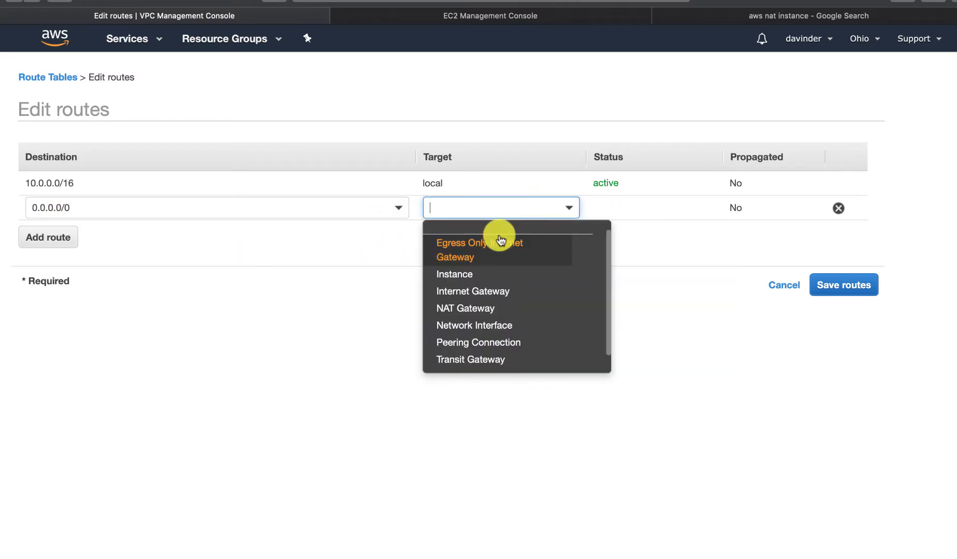
click(456, 275)
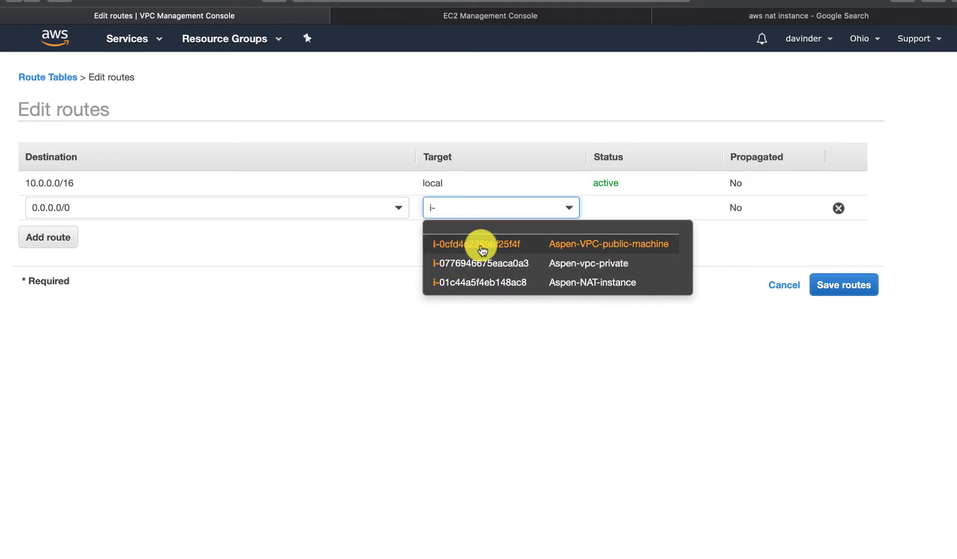
click(609, 283)
click(844, 288)
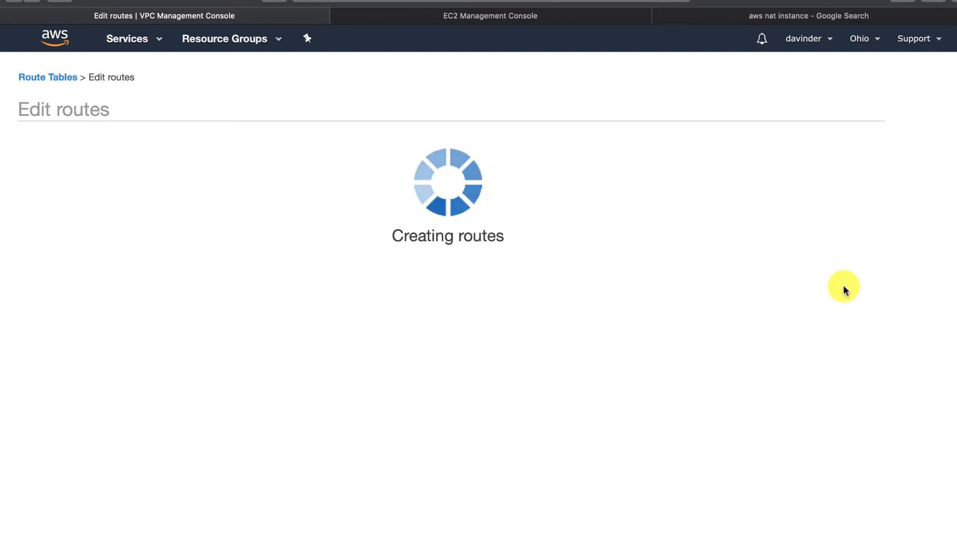
click(644, 201)
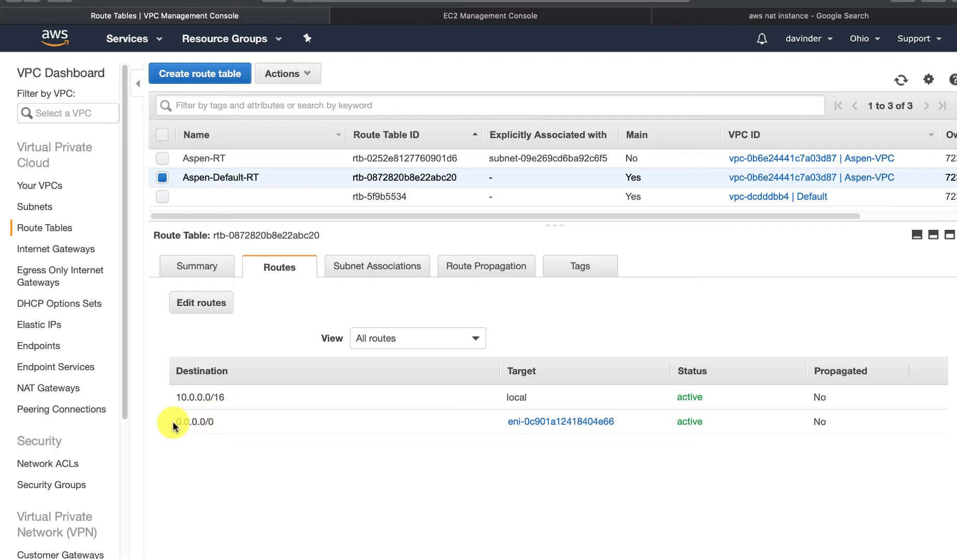
Step: Highlight the 0.0.0.0/0 destination in the route list and switch to the terminal with the SSH session
drag(173, 424, 220, 419)
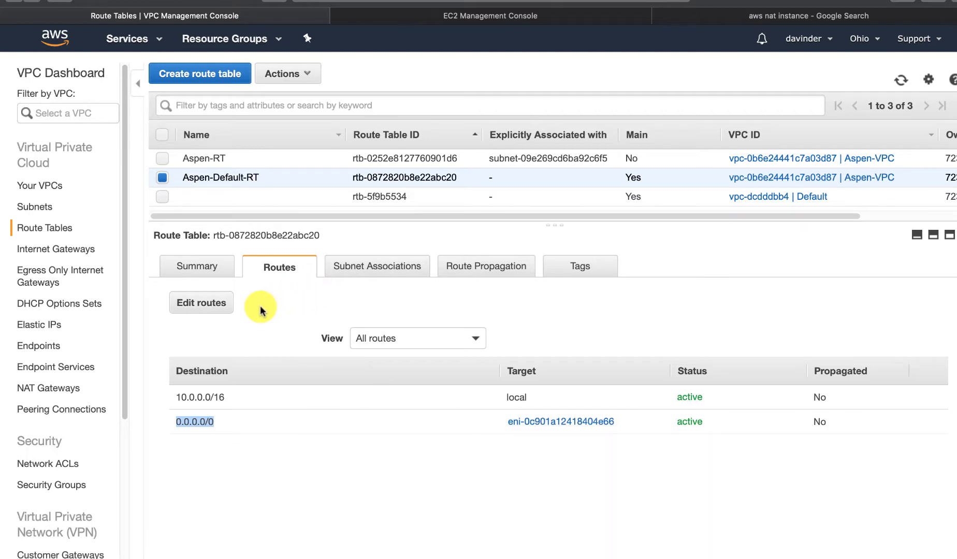
key(super+Tab)
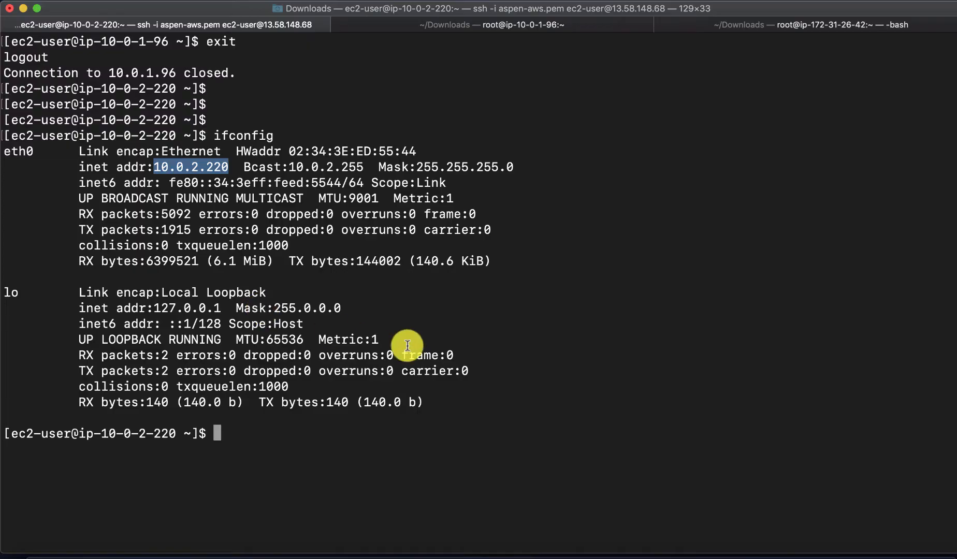
click(407, 345)
key(Up)
key(Up)
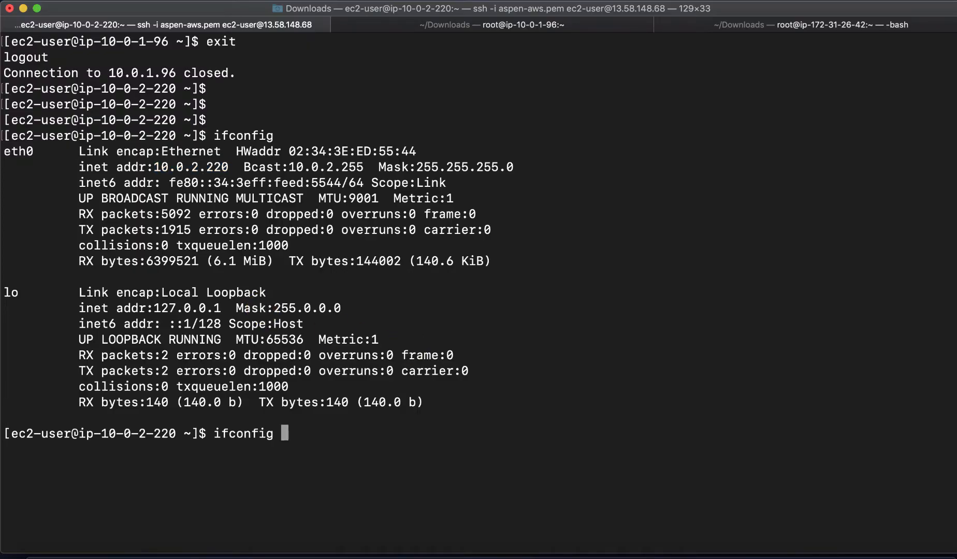
key(Return)
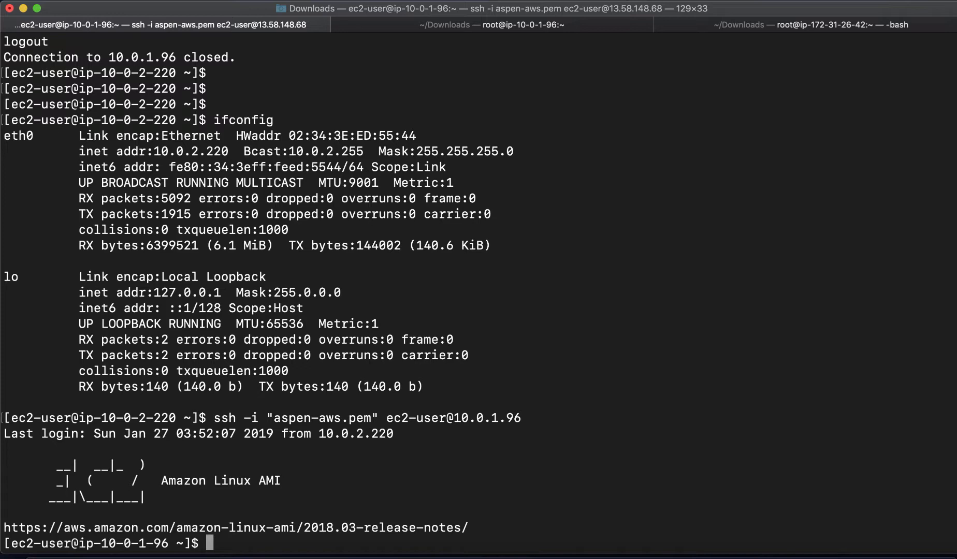
text(clear)
key(Return)
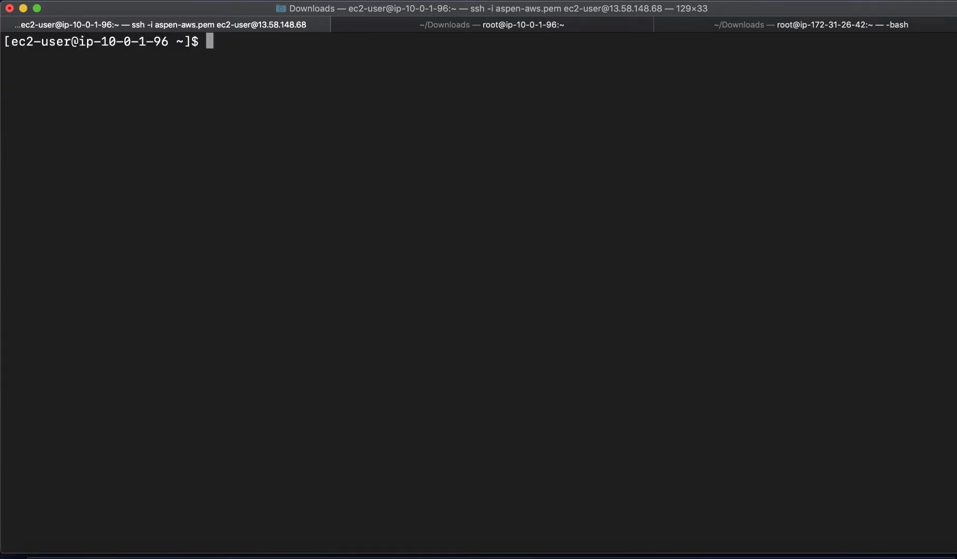
Step: Run sudo yum list on the private instance to test its internet access
text(yu)
key(BackSpace)
key(BackSpace)
text(sudo yum list)
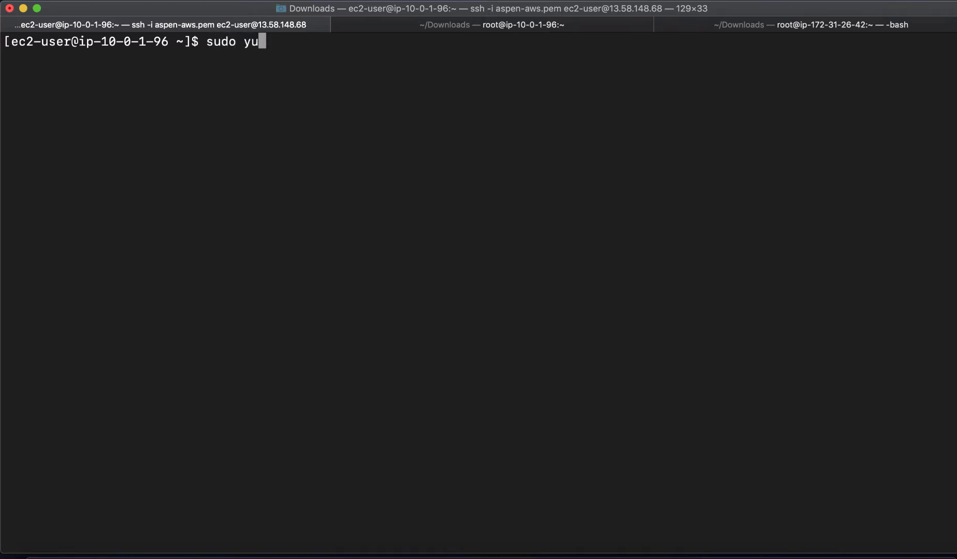
key(Return)
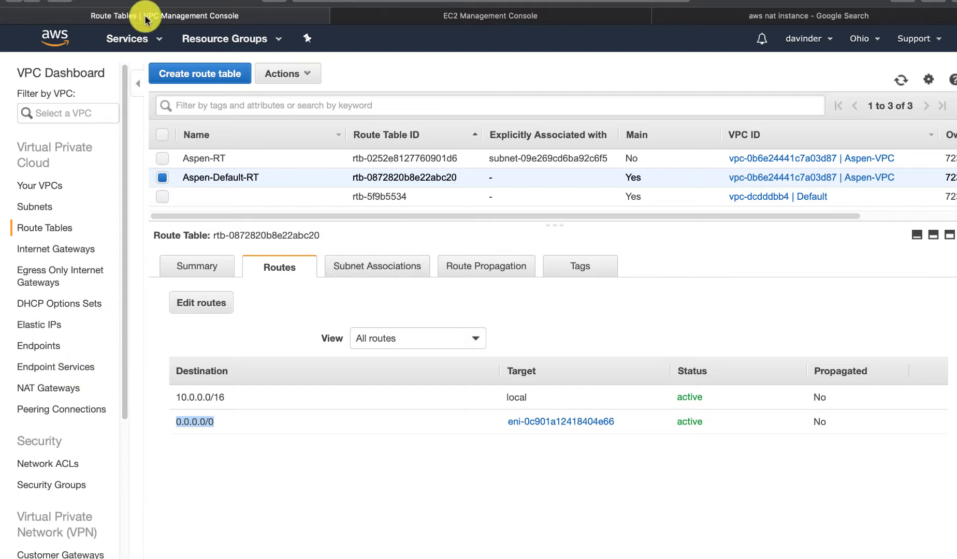
Step: Switch to the EC2 console in the browser and view the inbound rules of the Aspen-SG security group in vpc-dcdddbb4
click(393, 16)
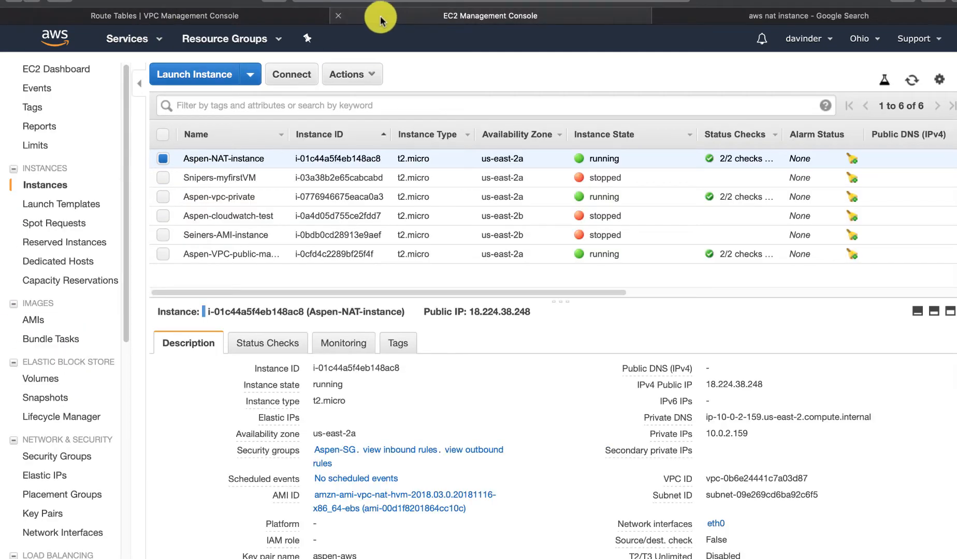
click(77, 457)
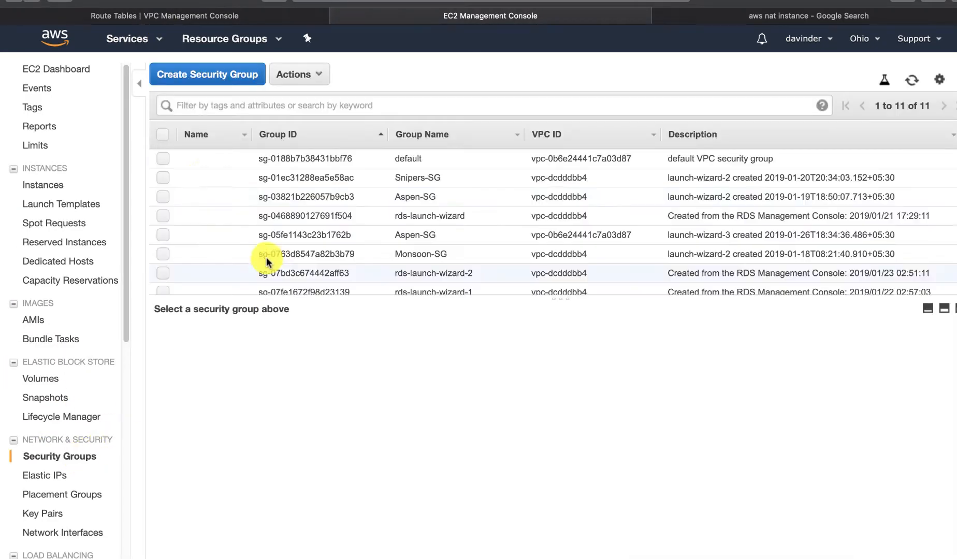
click(164, 197)
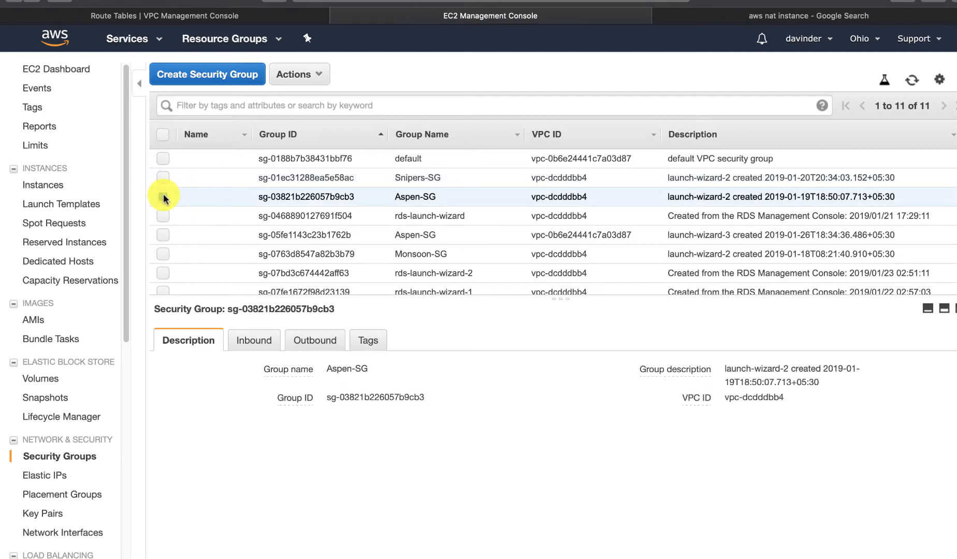
click(255, 341)
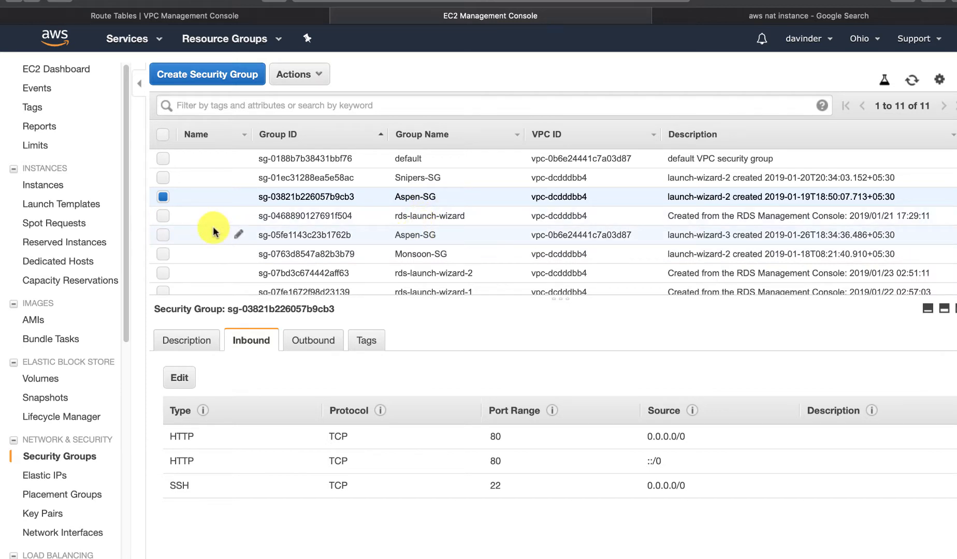
click(163, 197)
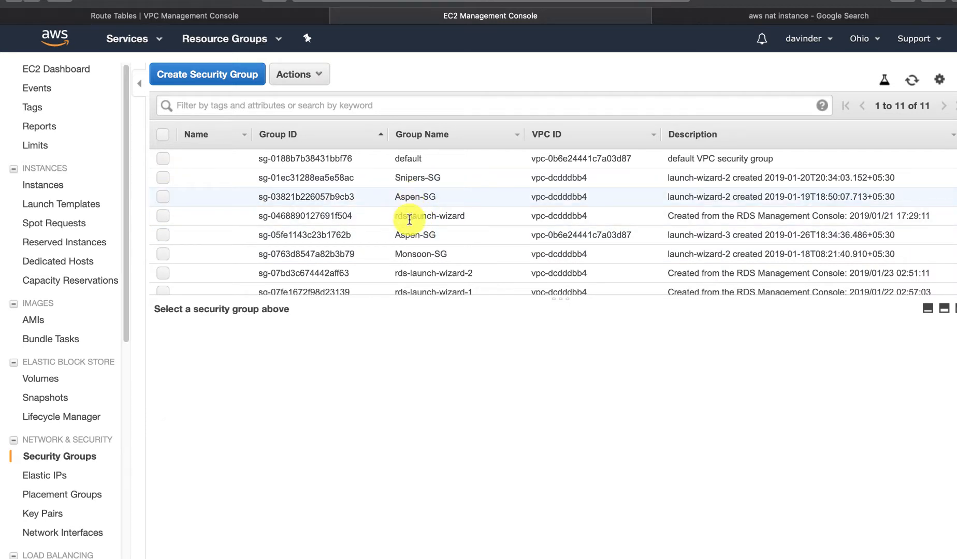
Step: Add an HTTP inbound rule with source 0.0.0.0/0, ::/0 to the Aspen-SG security group in vpc-0b6e24441c7a03d87 and save it
click(412, 236)
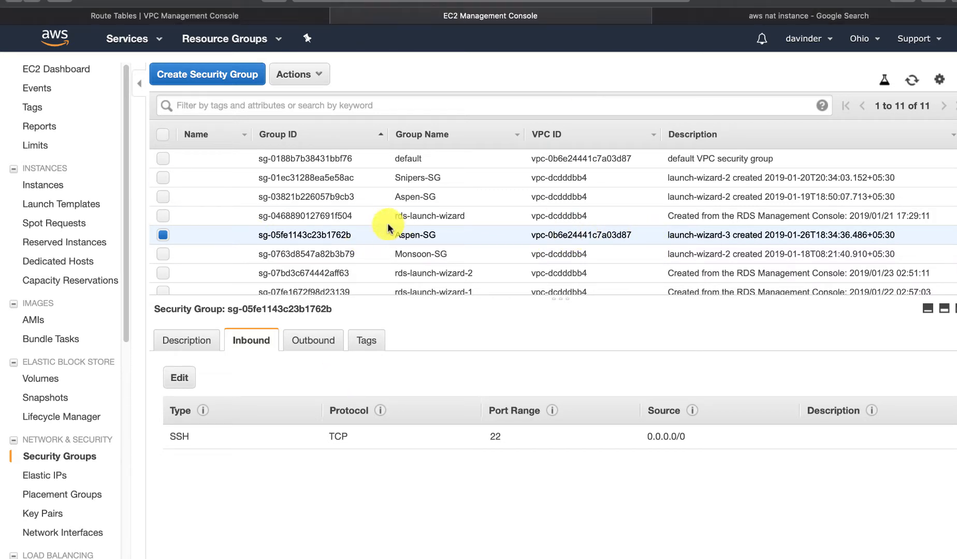
click(184, 377)
click(160, 320)
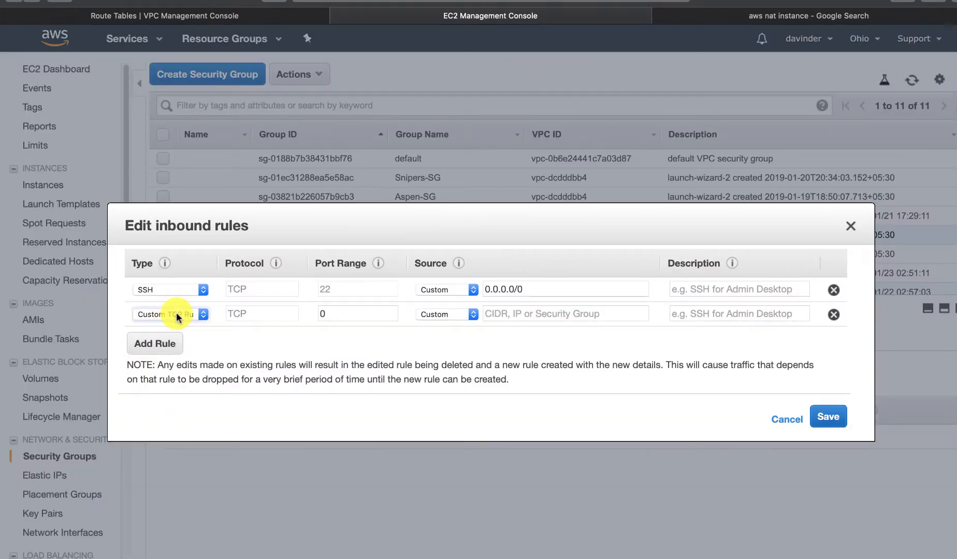
click(172, 314)
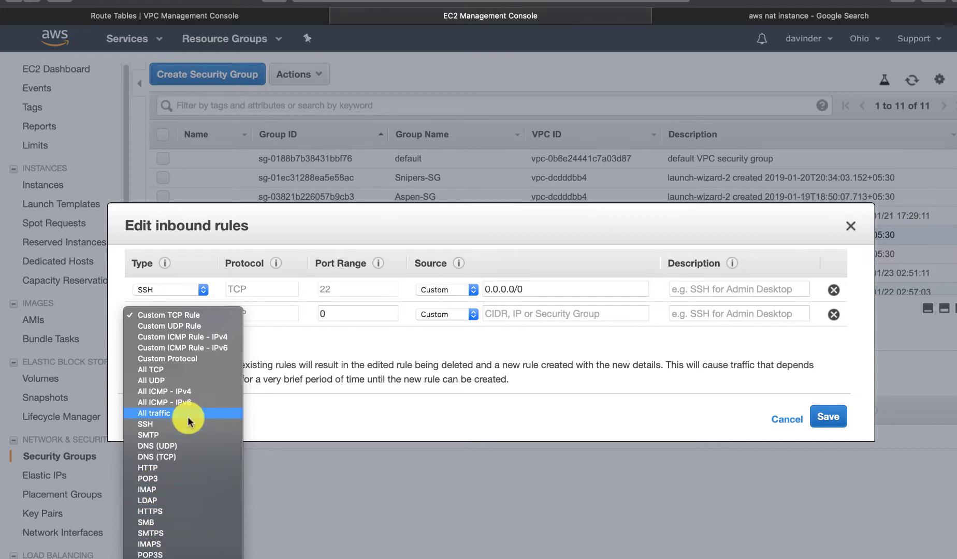
click(167, 465)
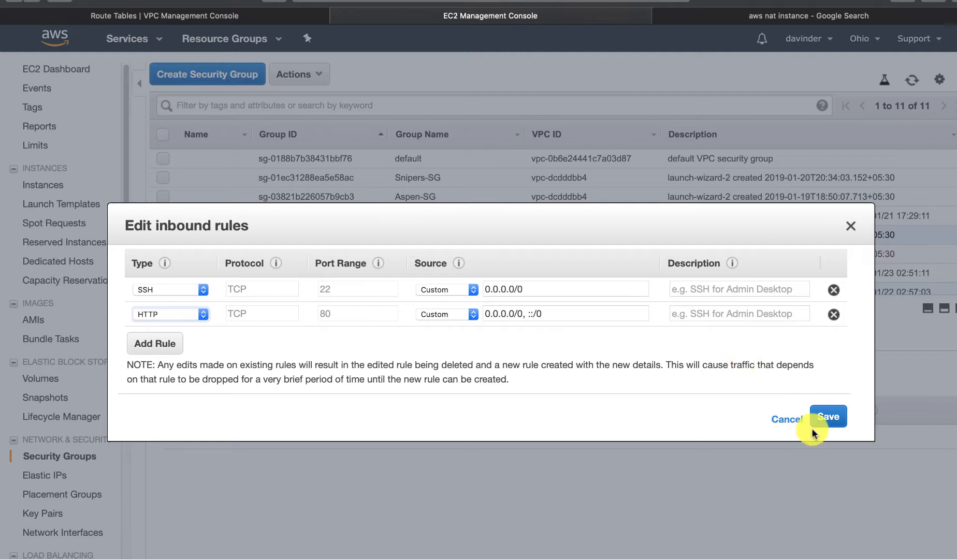
click(829, 418)
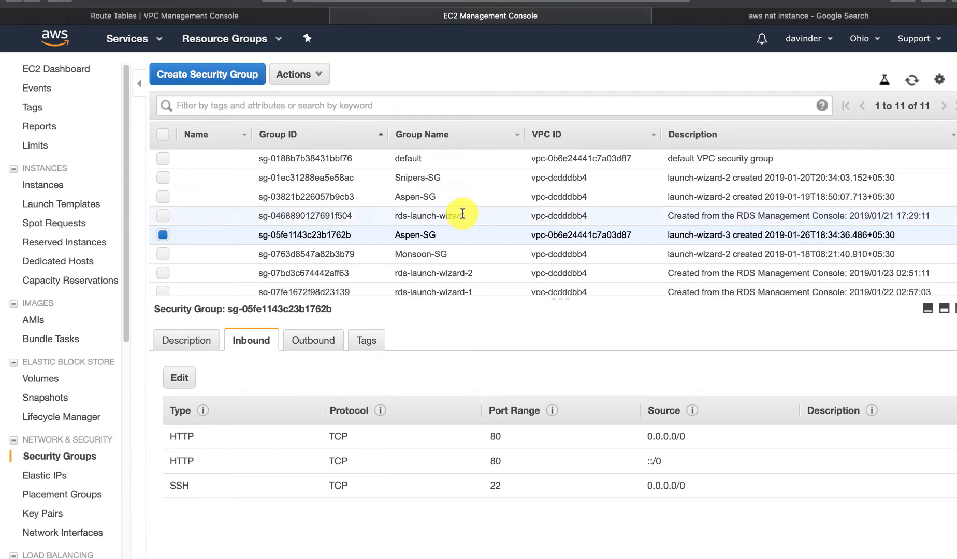
Step: Switch back to the terminal and rerun sudo yum list on the private instance
key(super+Tab)
key(super+Tab)
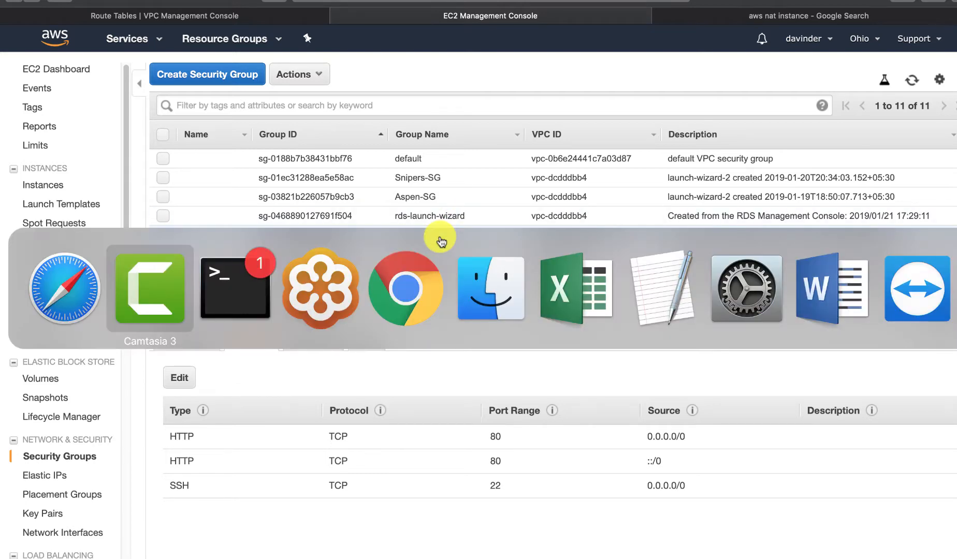
text(sudo yum list)
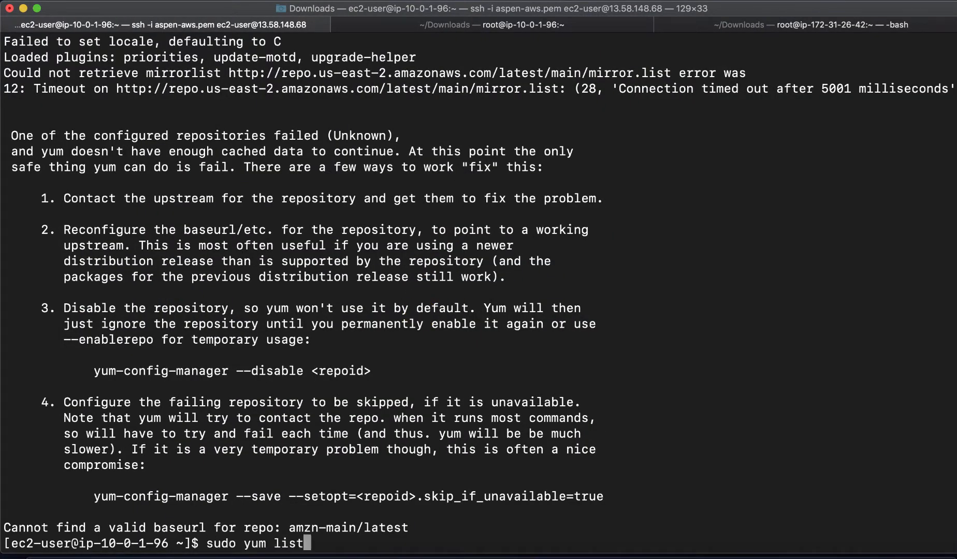
key(Return)
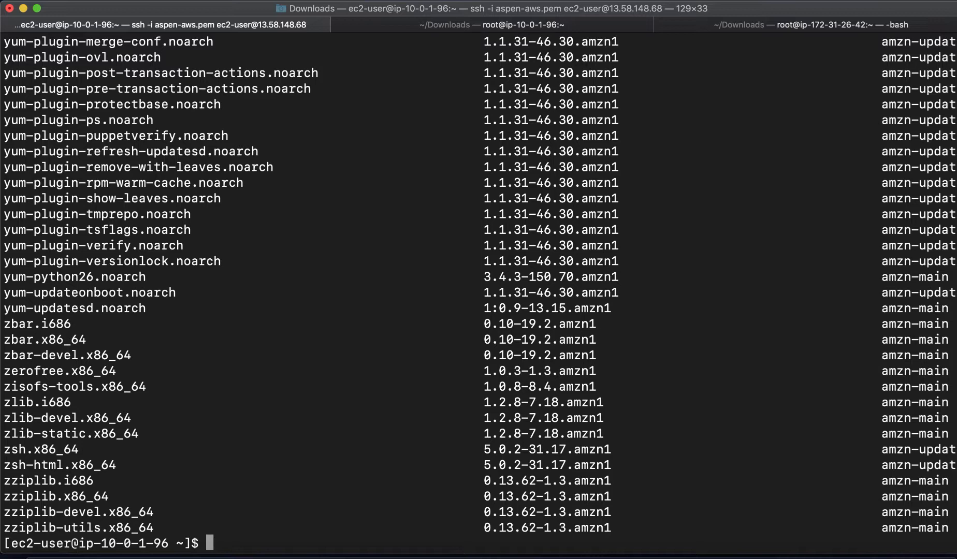
Step: Install the httpd package with sudo yum install on the private instance, accepting the download
key(Up)
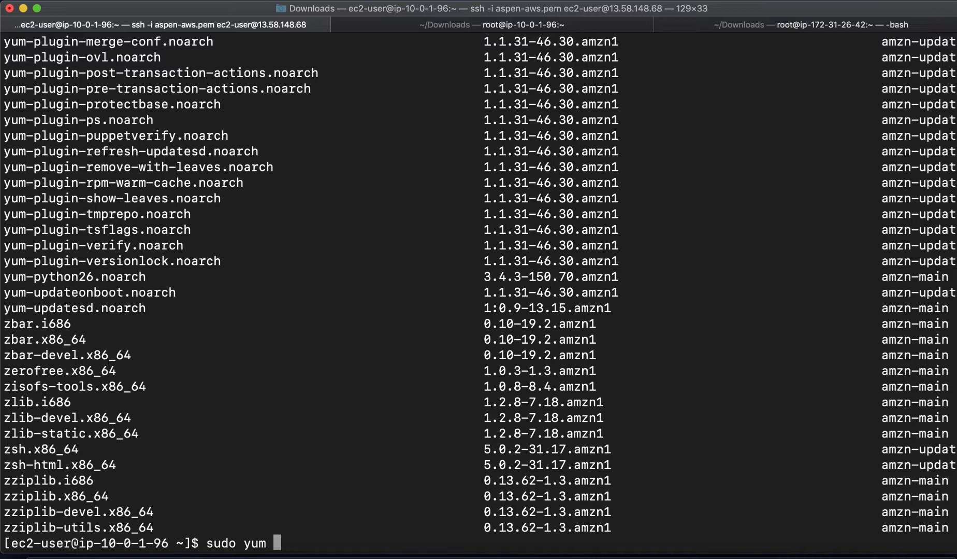
text(install)
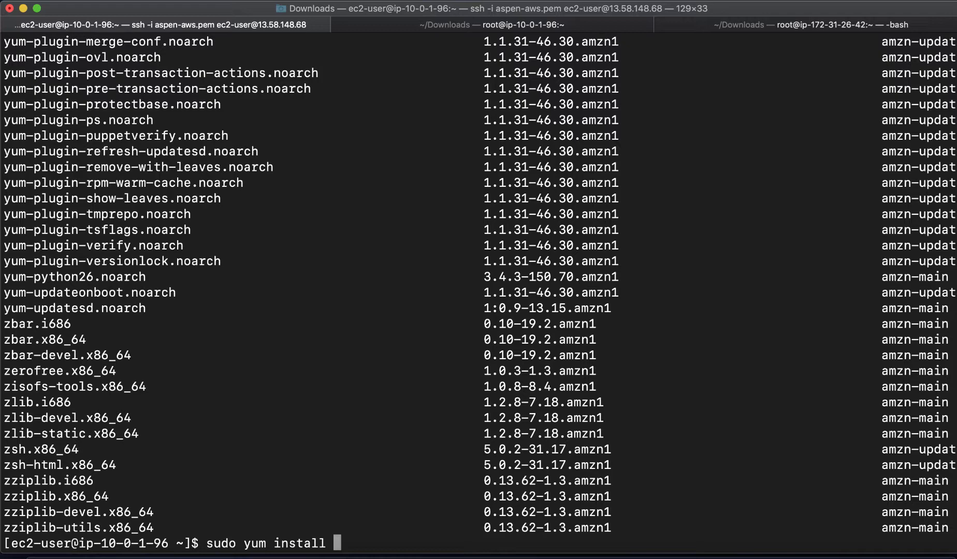
text( httpd)
key(Return)
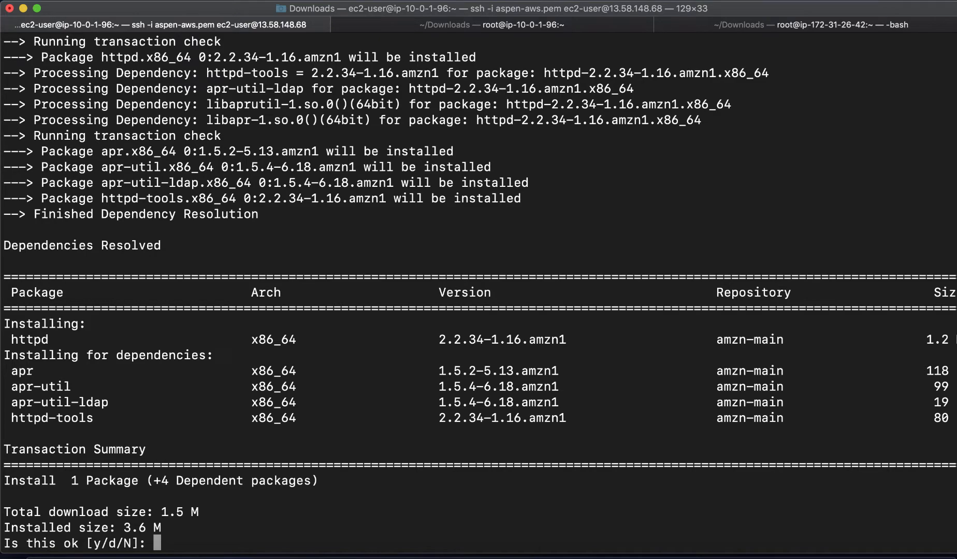
text(y)
key(Return)
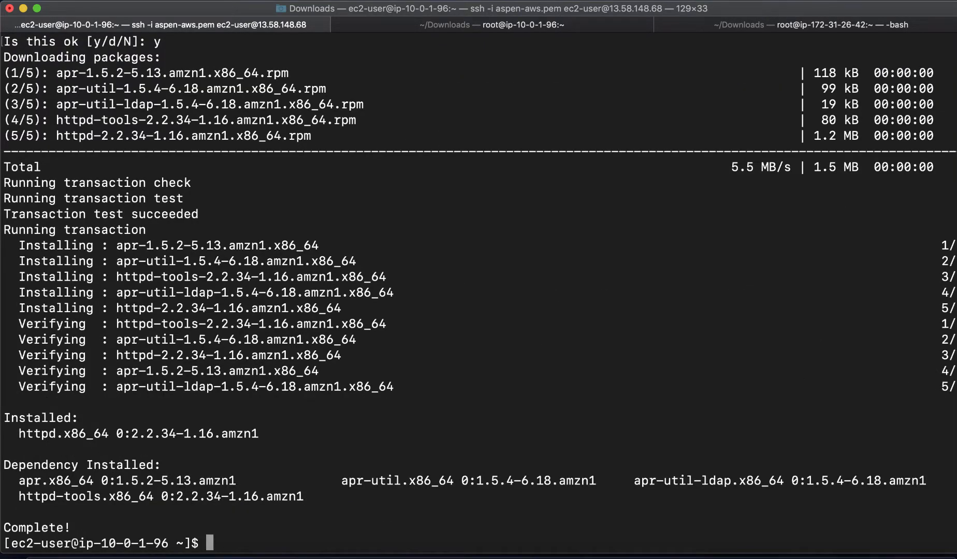
Step: Switch to the VPC console in the browser, start creating a NAT gateway and look through the available subnets
key(super+Tab)
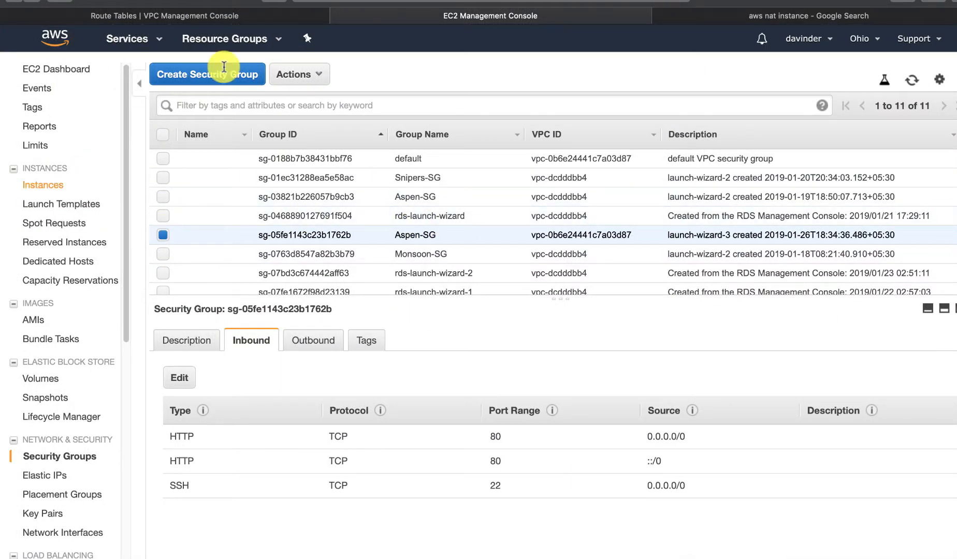
click(253, 16)
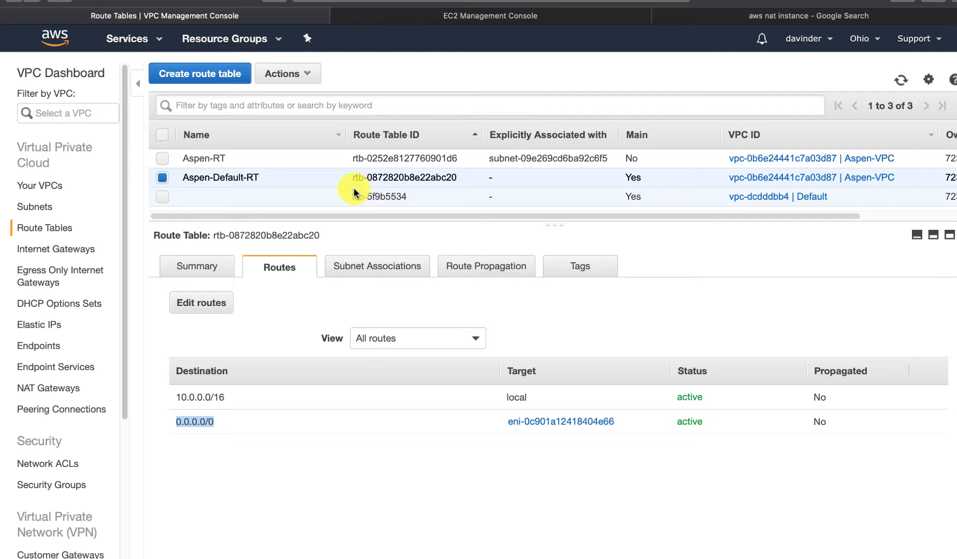
click(64, 393)
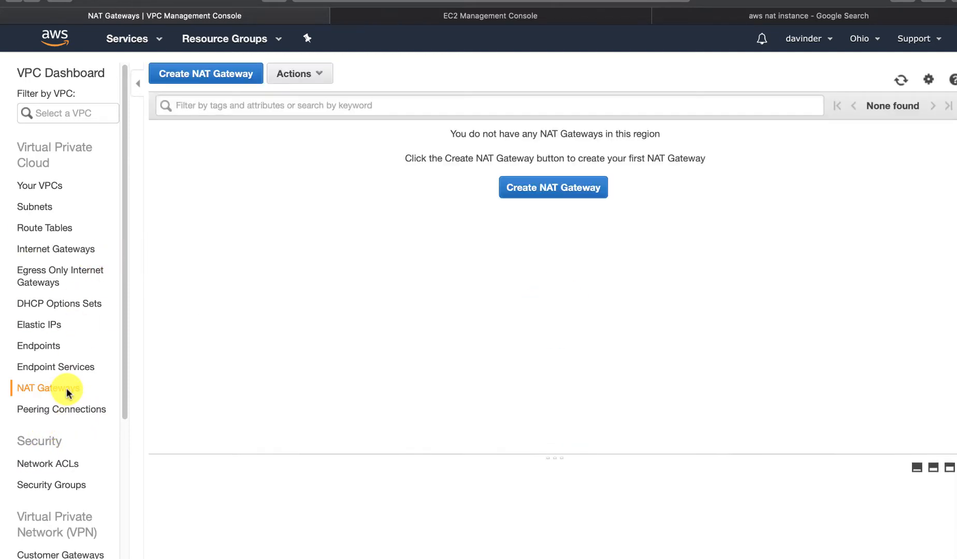
click(560, 195)
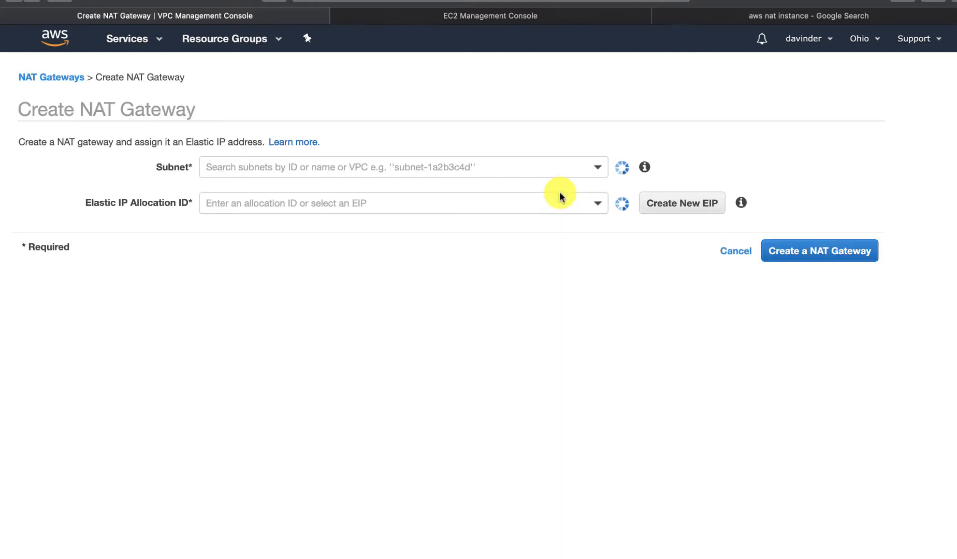
click(369, 165)
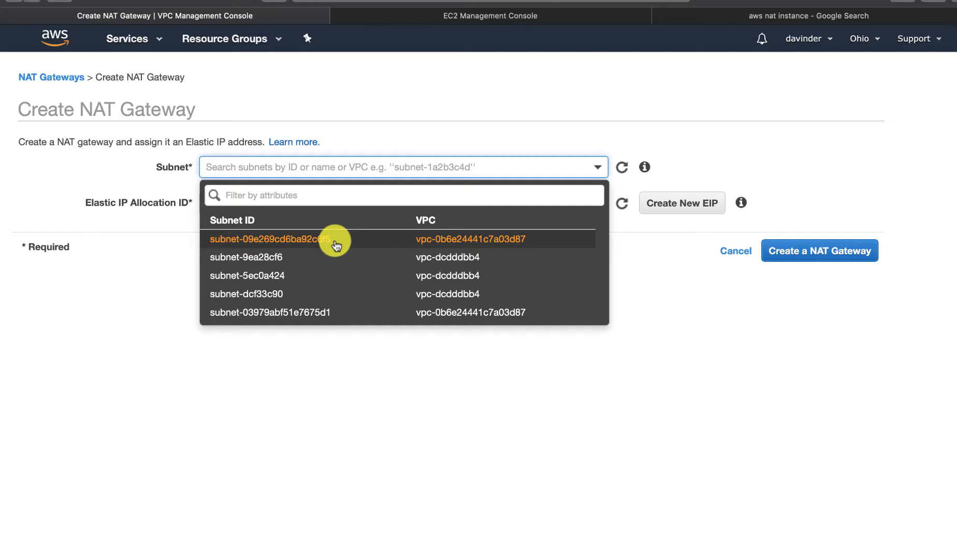
click(444, 93)
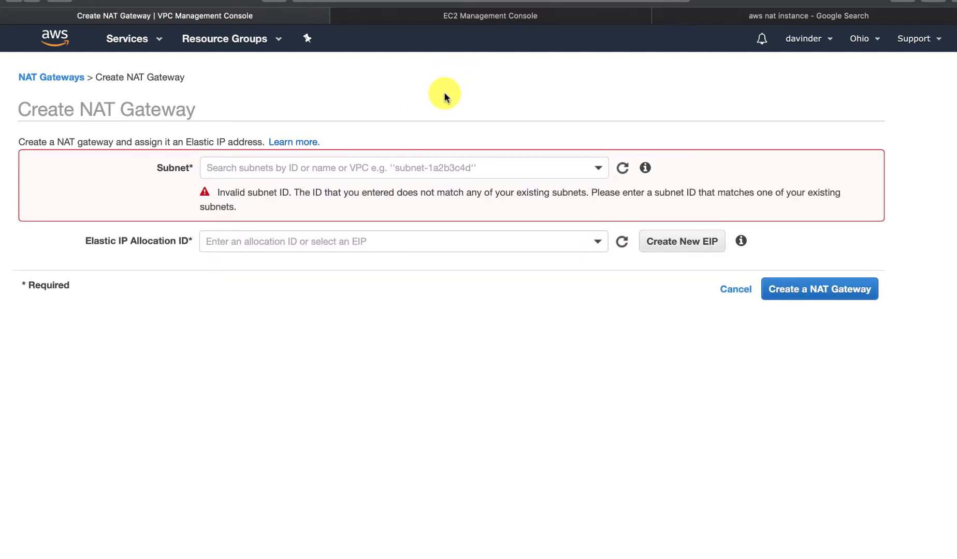
Step: In the EC2 console, look up the Aspen-VPC-public-machine instance and copy its subnet ID
click(491, 17)
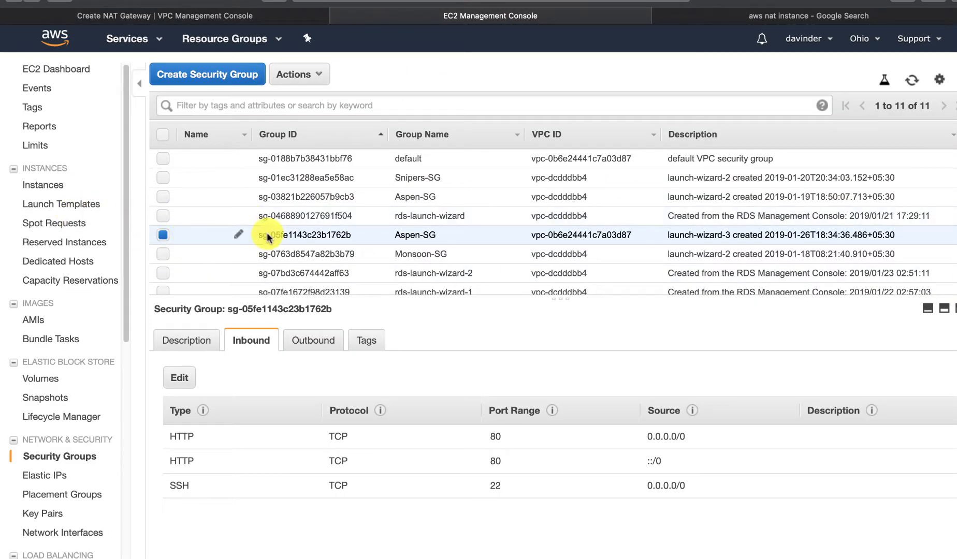
click(54, 187)
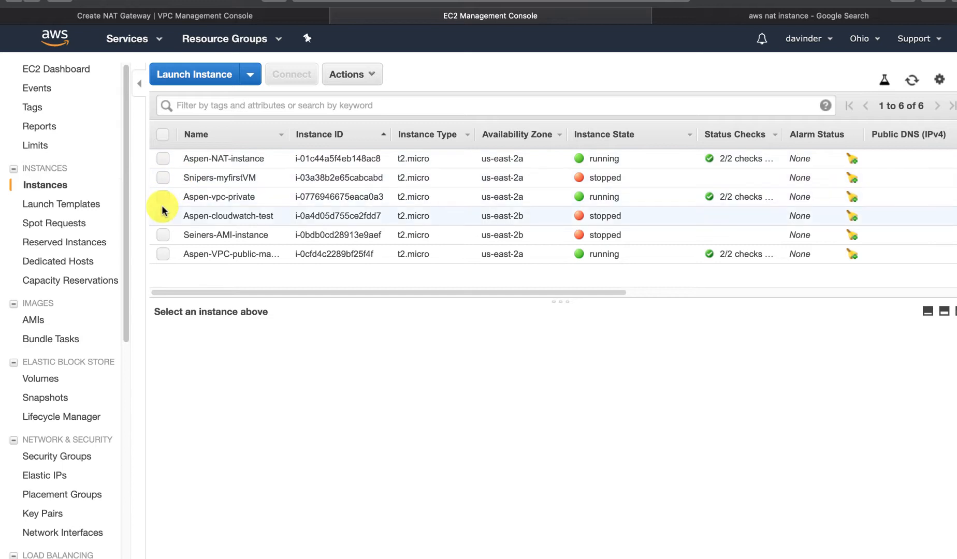
click(162, 254)
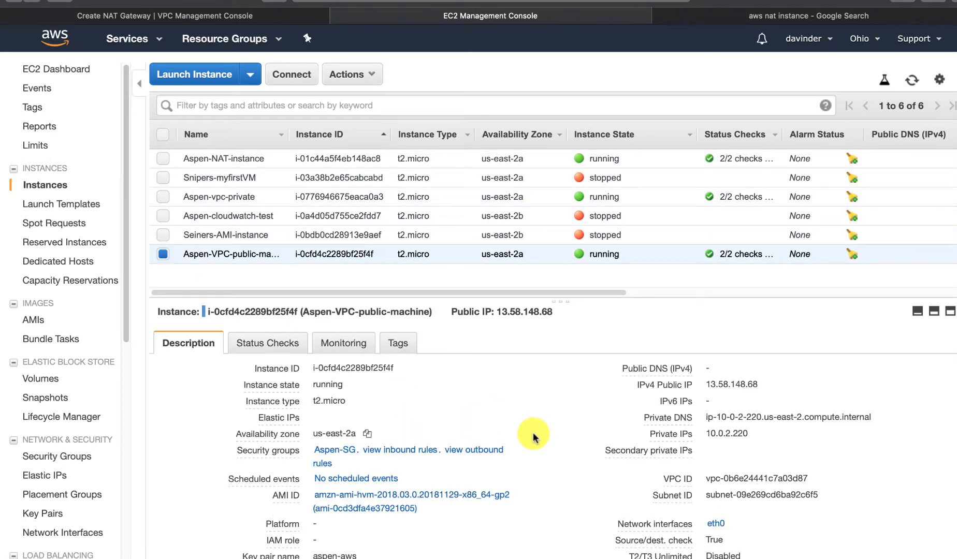
scroll(534, 437, down, 3)
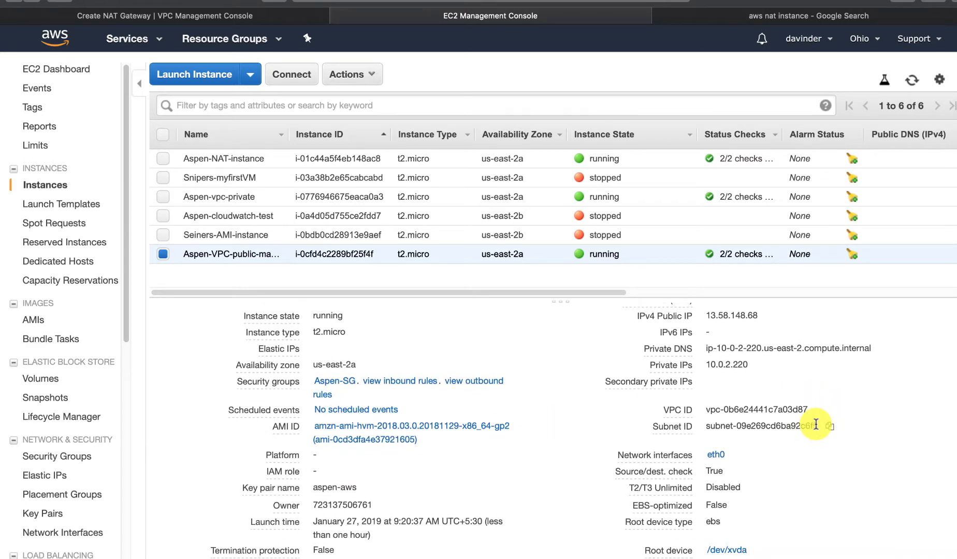
click(829, 426)
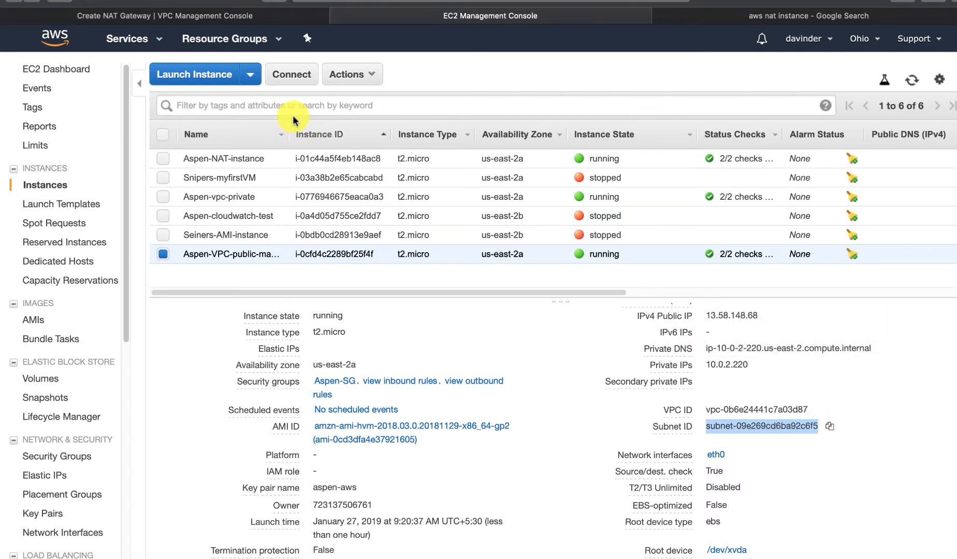
Step: Create the NAT gateway in subnet-09e269cd6ba92c6f5 with a new Elastic IP, and go on to the Aspen-Default-RT route table
click(233, 15)
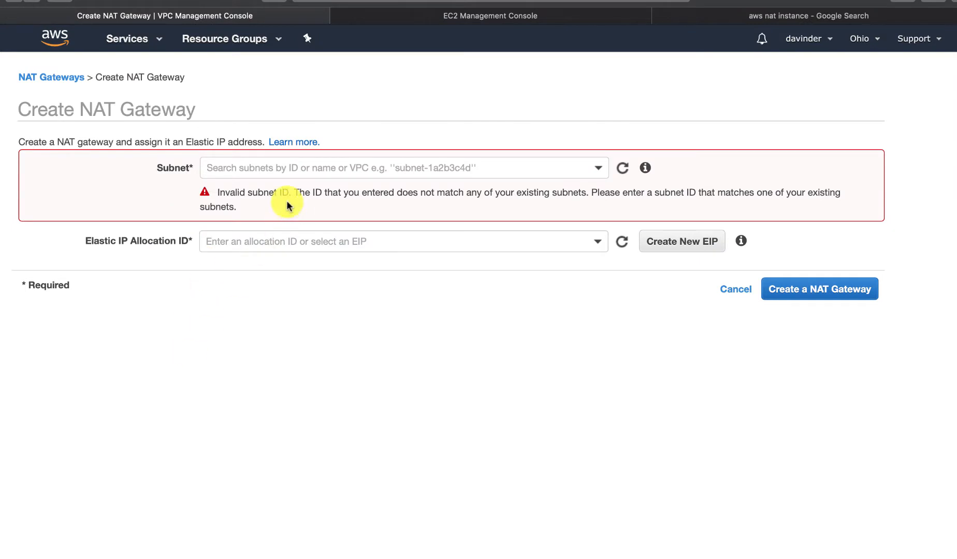
click(285, 167)
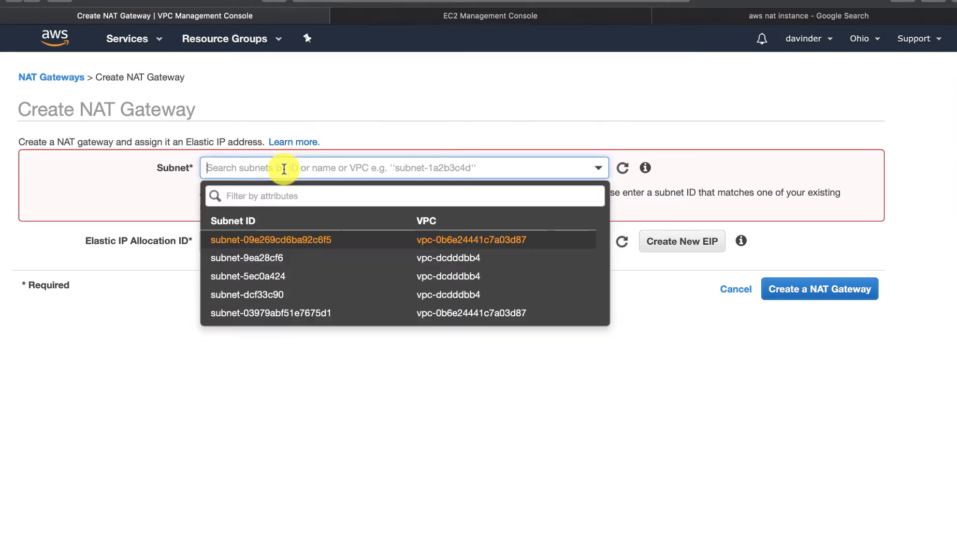
click(322, 244)
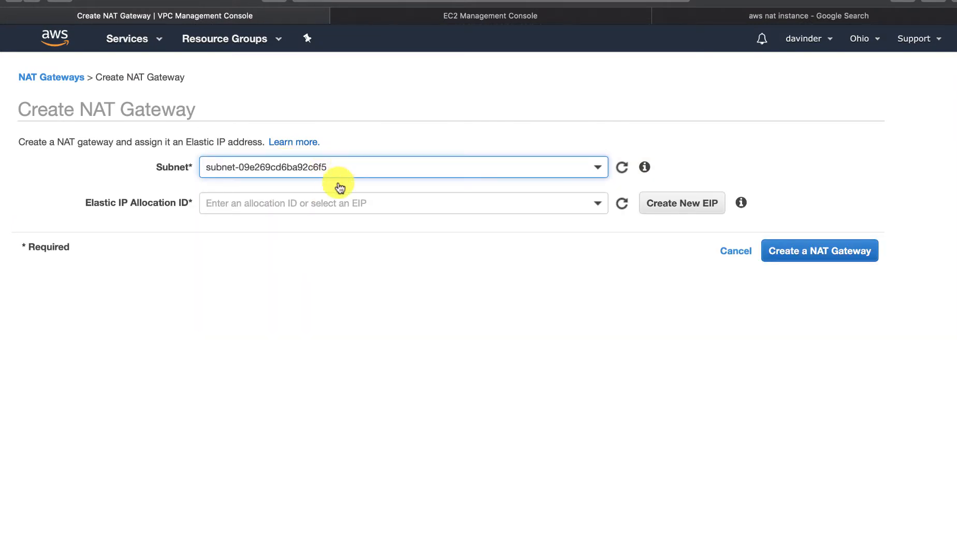
click(320, 203)
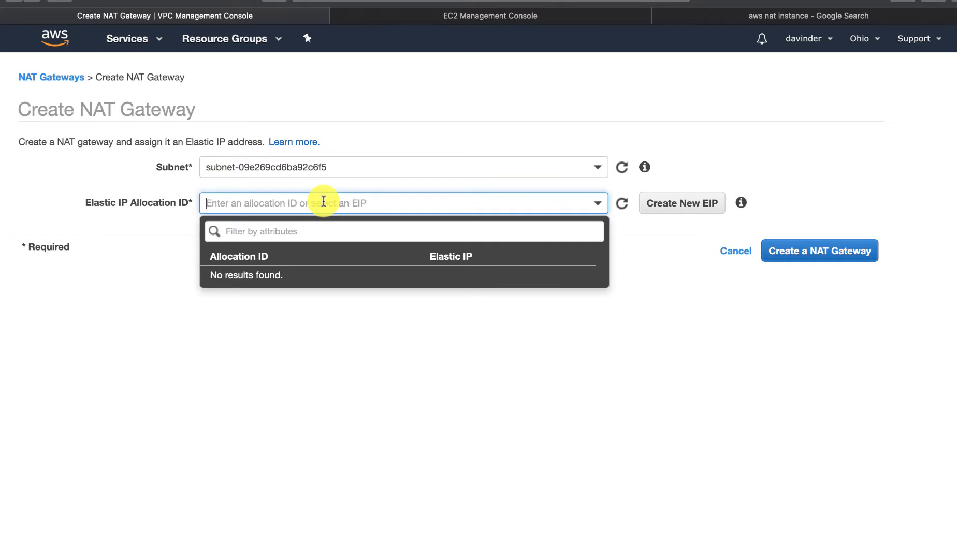
click(671, 202)
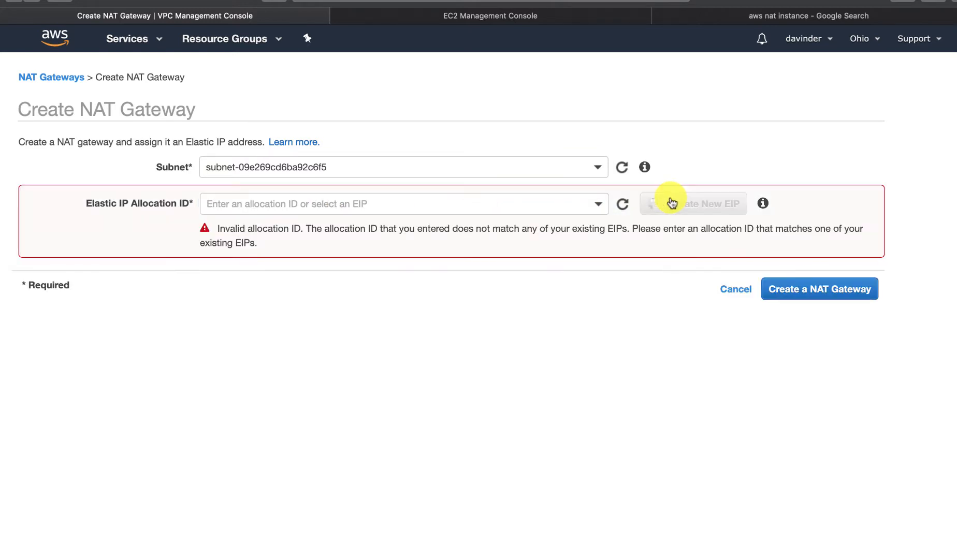
click(800, 276)
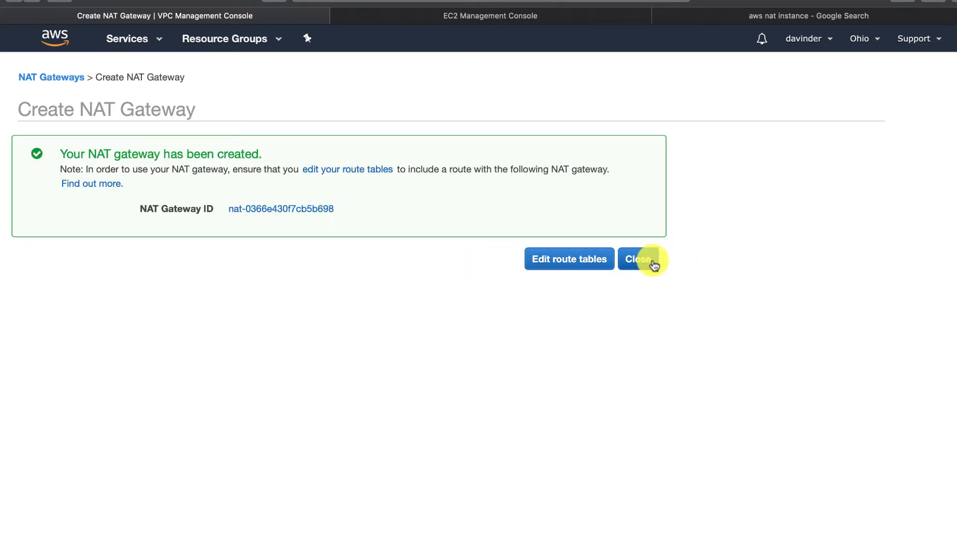
click(587, 259)
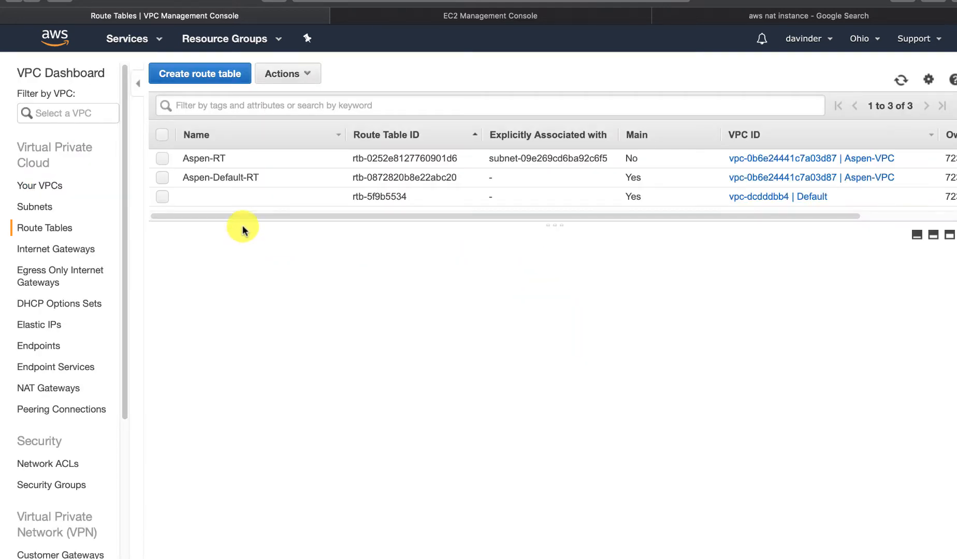
click(162, 177)
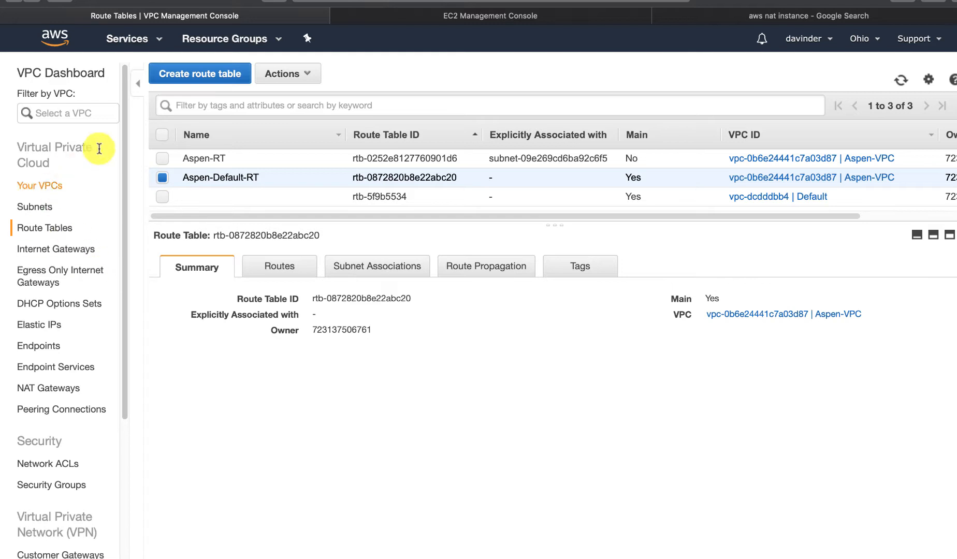
Step: Switch to the EC2 console and terminate only the Aspen-NAT-instance
click(427, 19)
click(162, 253)
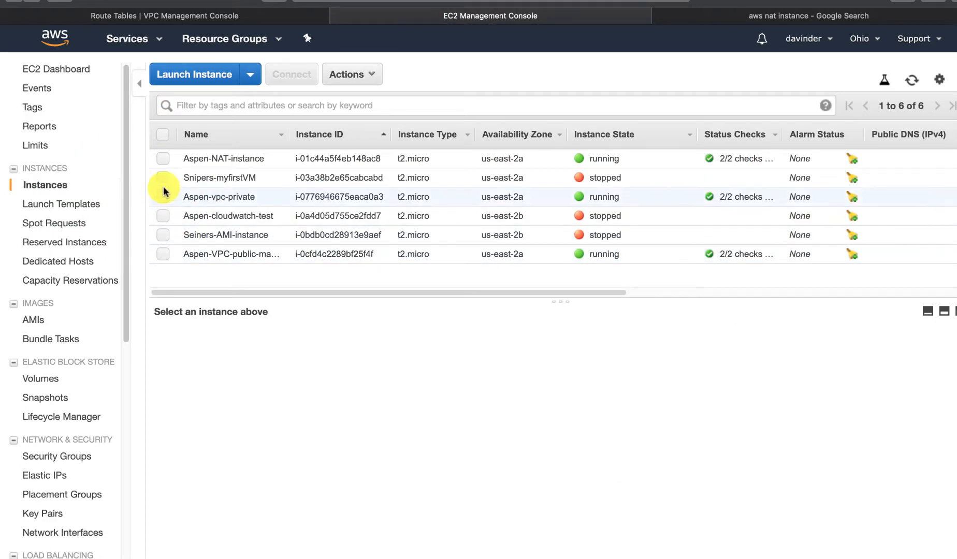
click(162, 158)
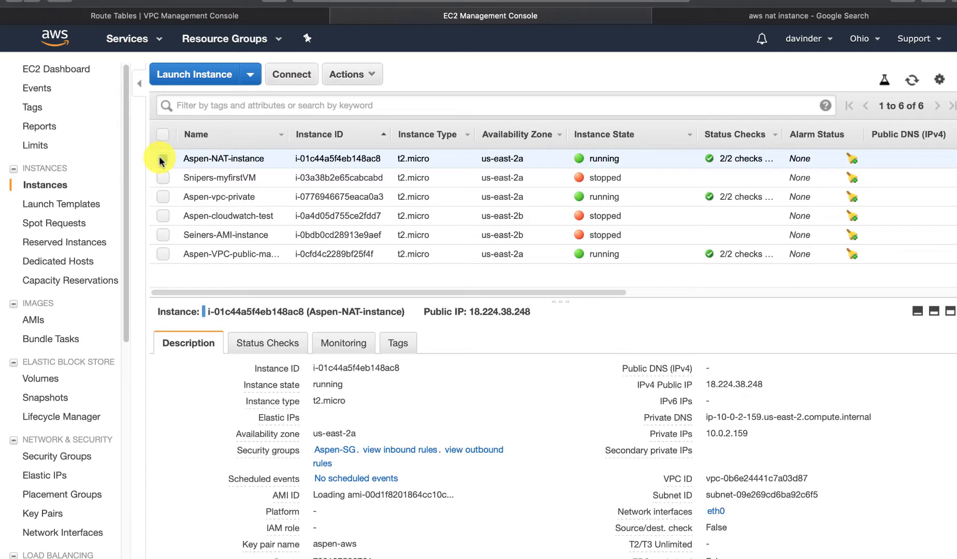
click(363, 74)
mouse_move(368, 165)
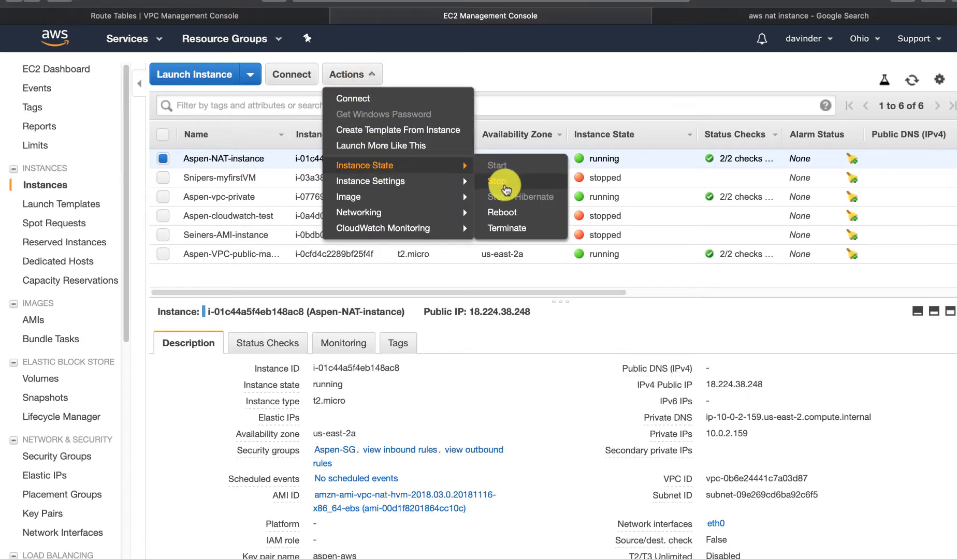
click(502, 229)
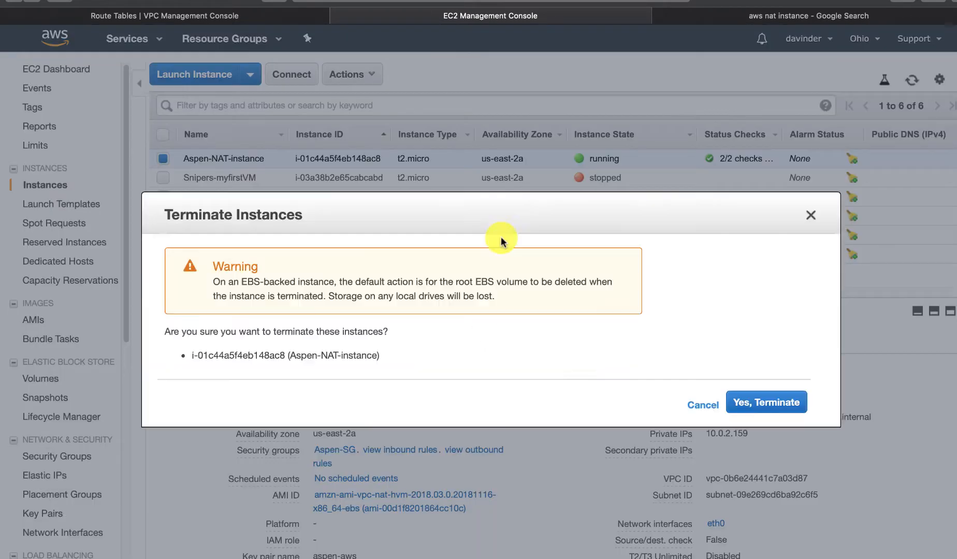
click(766, 408)
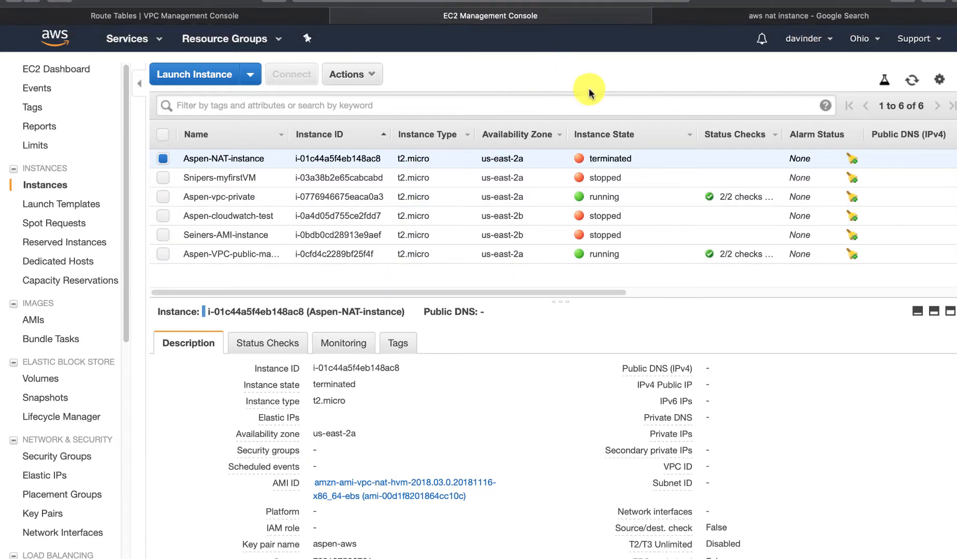
Step: Circle the Aspen-NAT-instance's instance state with the red annotation pen and return to the normal pointer
click(956, 193)
click(897, 211)
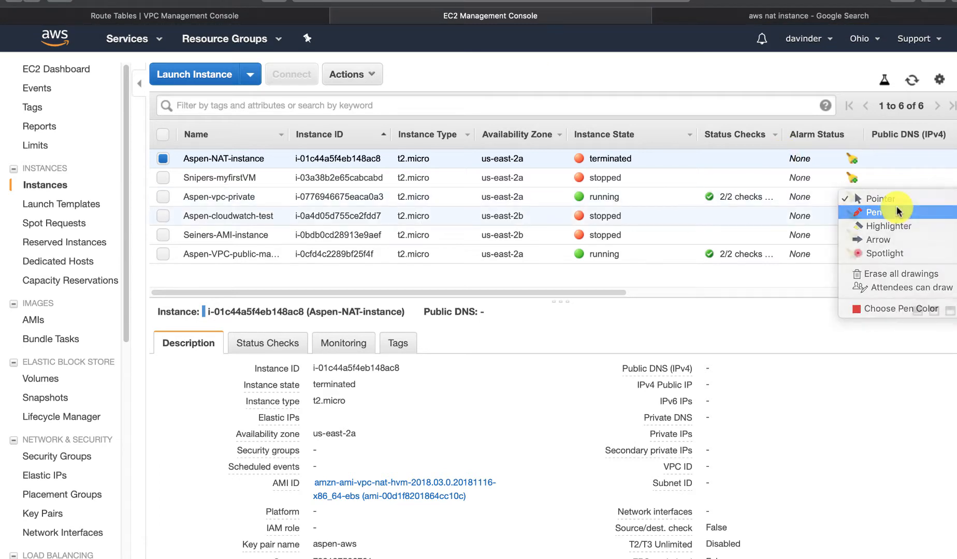
mouse_move(625, 110)
mouse_down()
mouse_move(583, 114)
mouse_move(588, 174)
mouse_move(644, 111)
mouse_move(613, 110)
mouse_up()
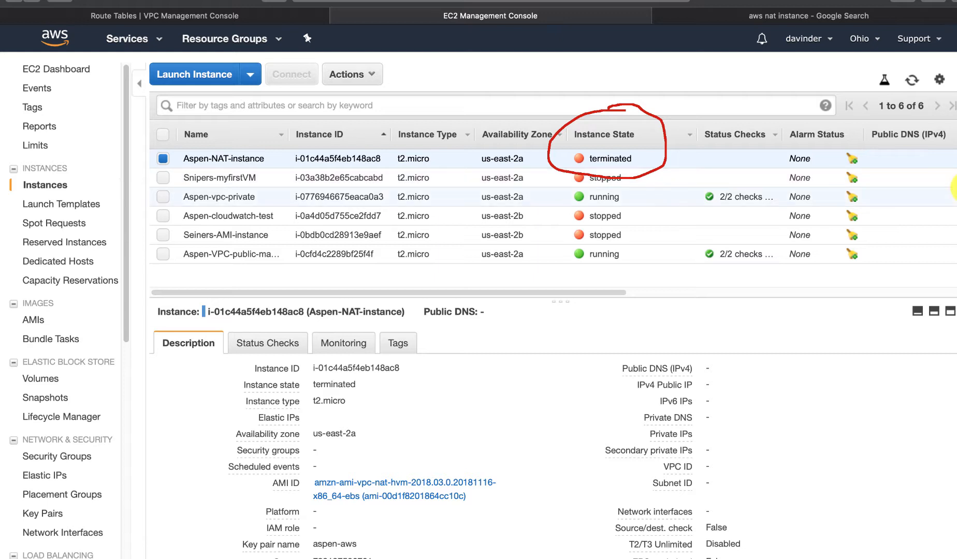
click(955, 196)
click(880, 199)
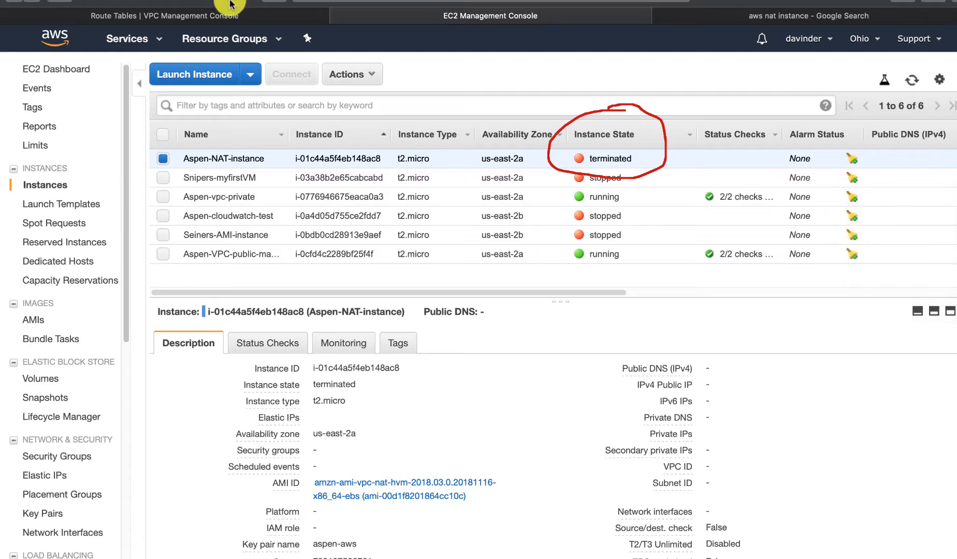
Step: Switch to the VPC console and check the new NAT gateway's status, refreshing the list several times
click(168, 13)
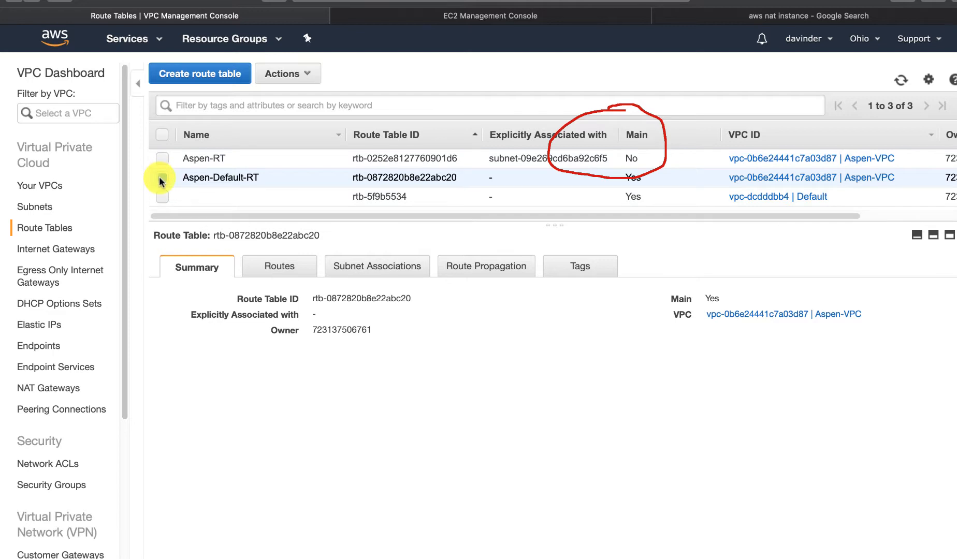
click(161, 179)
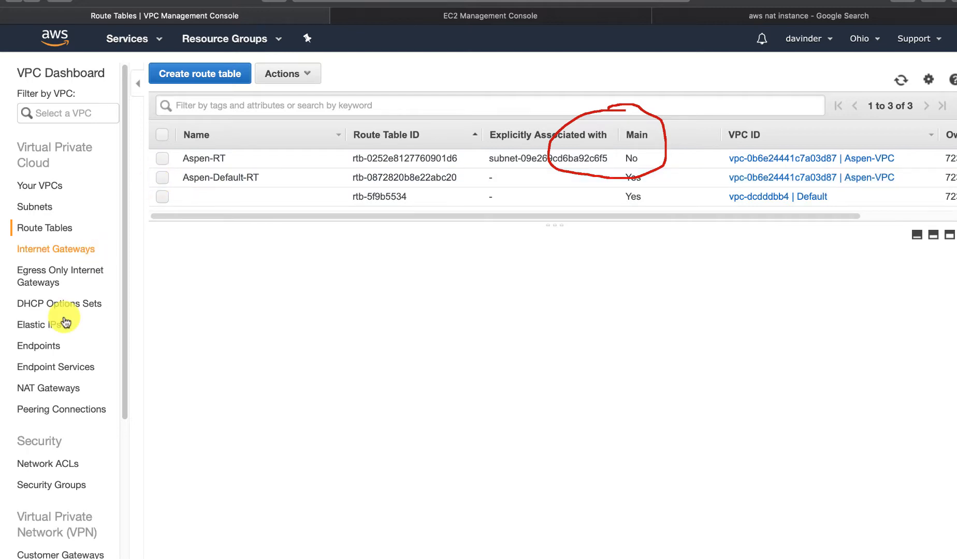
click(57, 388)
click(258, 159)
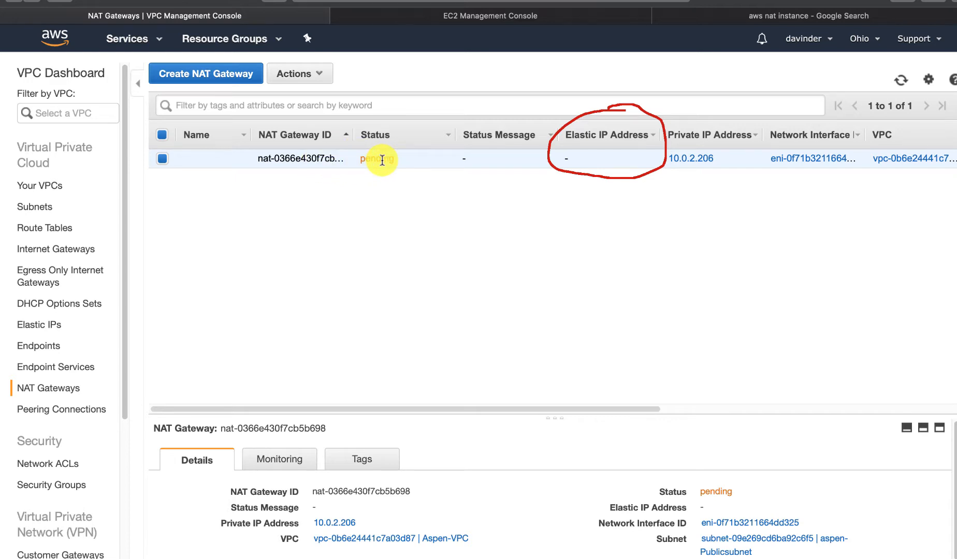
click(900, 81)
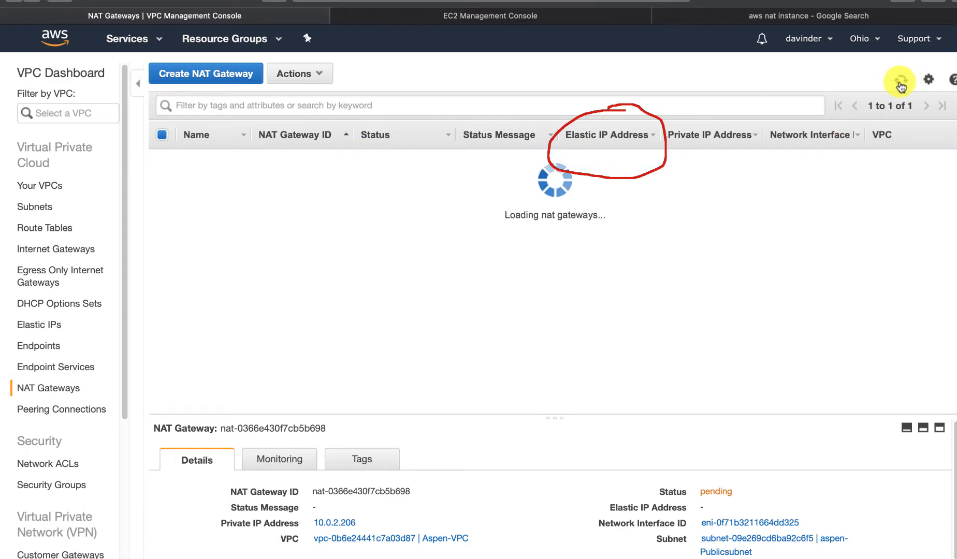
click(901, 83)
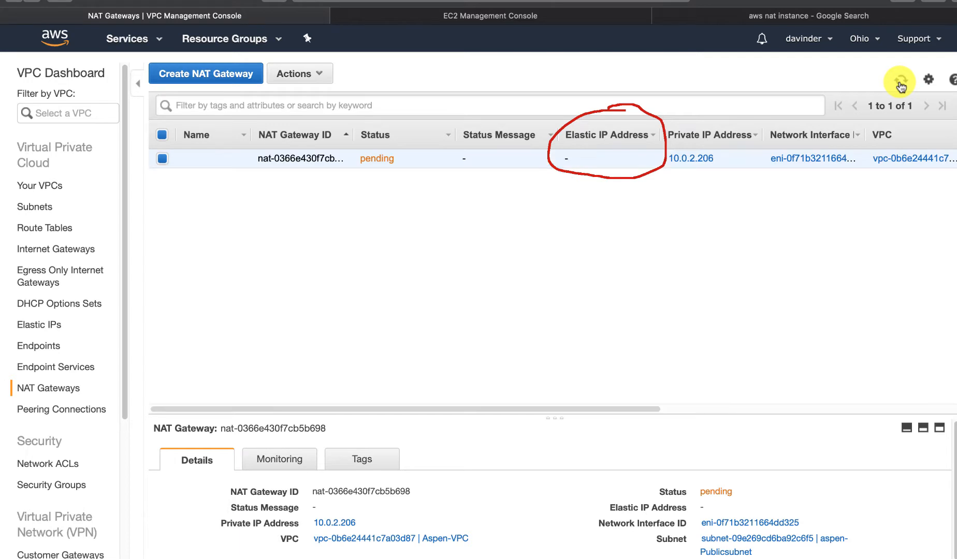
click(900, 83)
Step: Show the routes of the Aspen-Default-RT route table
click(44, 228)
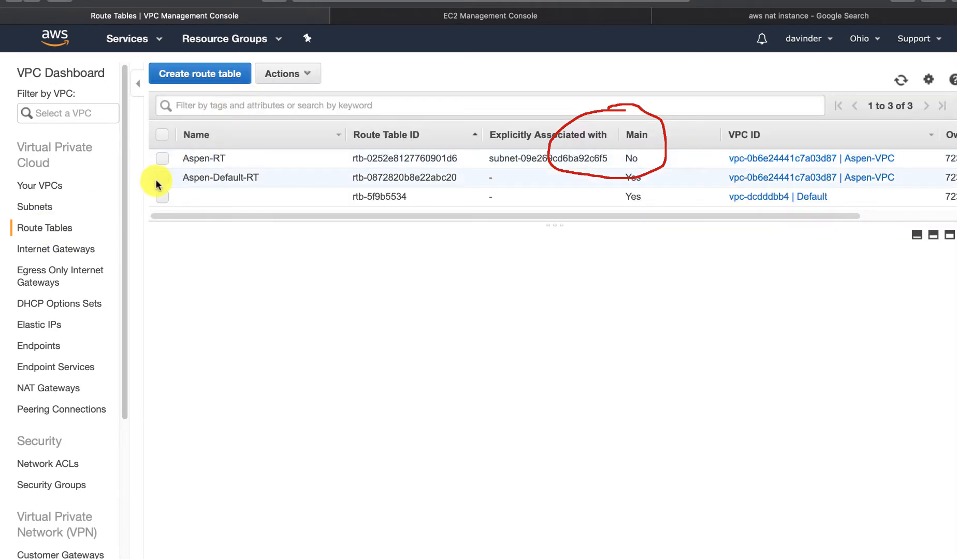
click(162, 180)
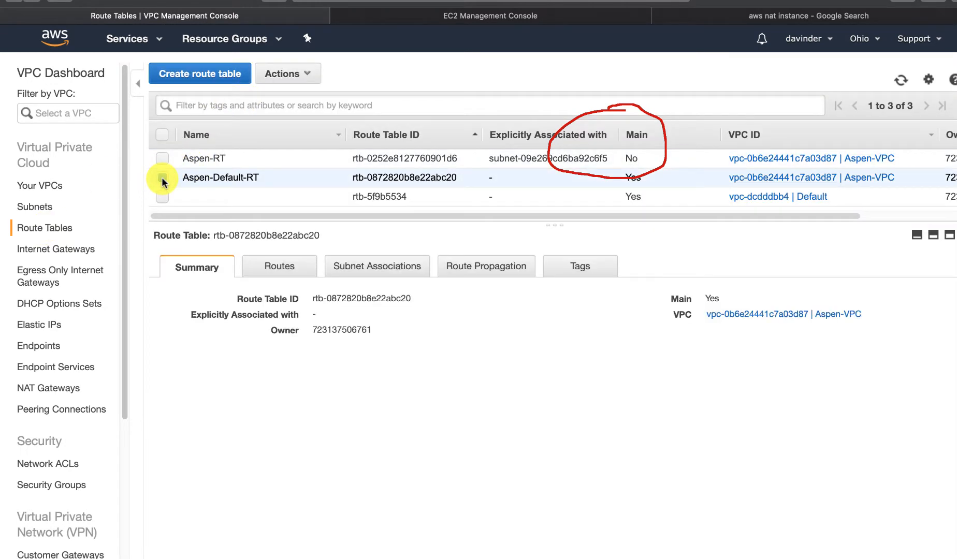
click(278, 274)
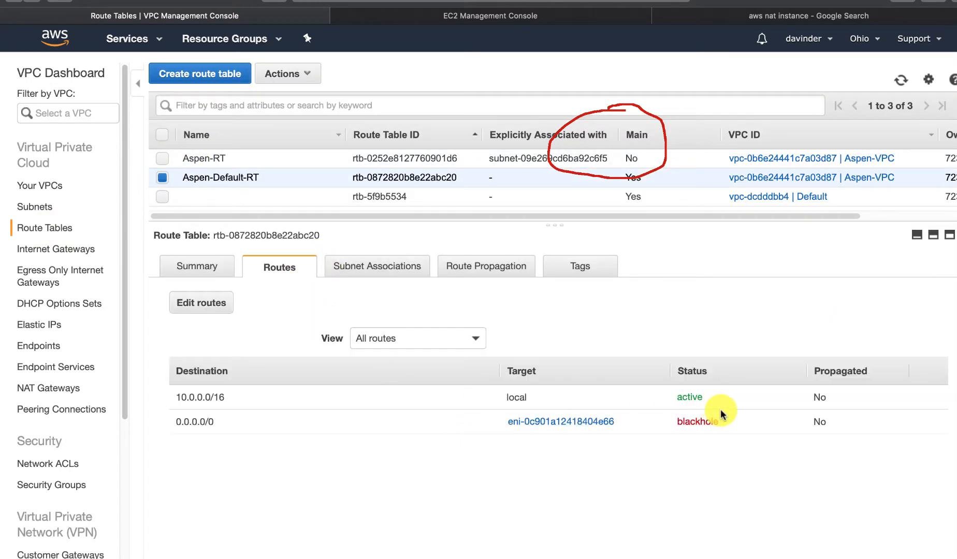
Step: Circle the 0.0.0.0/0 route's target and status with the red annotation pen, underline the status and return to the normal pointer
click(956, 198)
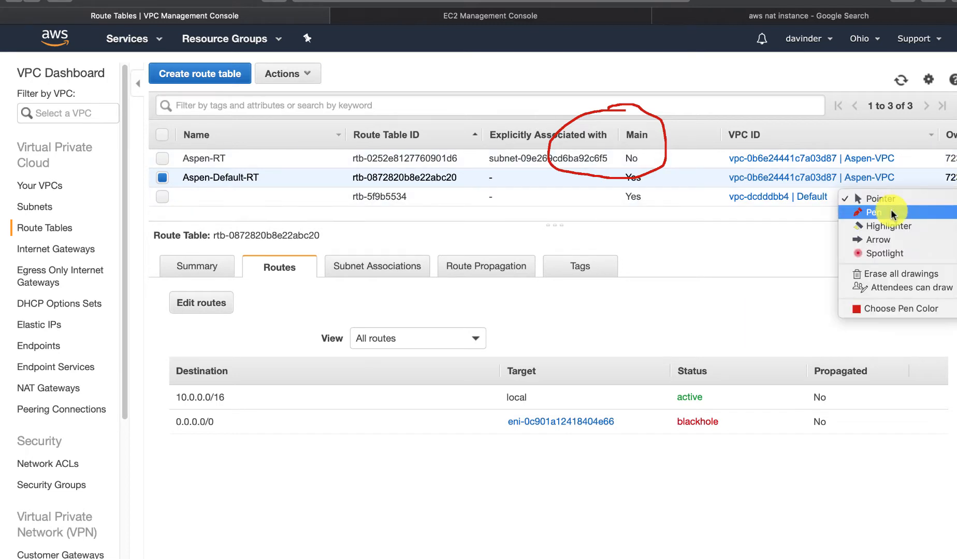
click(890, 212)
mouse_move(719, 412)
mouse_down()
mouse_move(666, 412)
mouse_move(727, 435)
mouse_move(714, 415)
mouse_up()
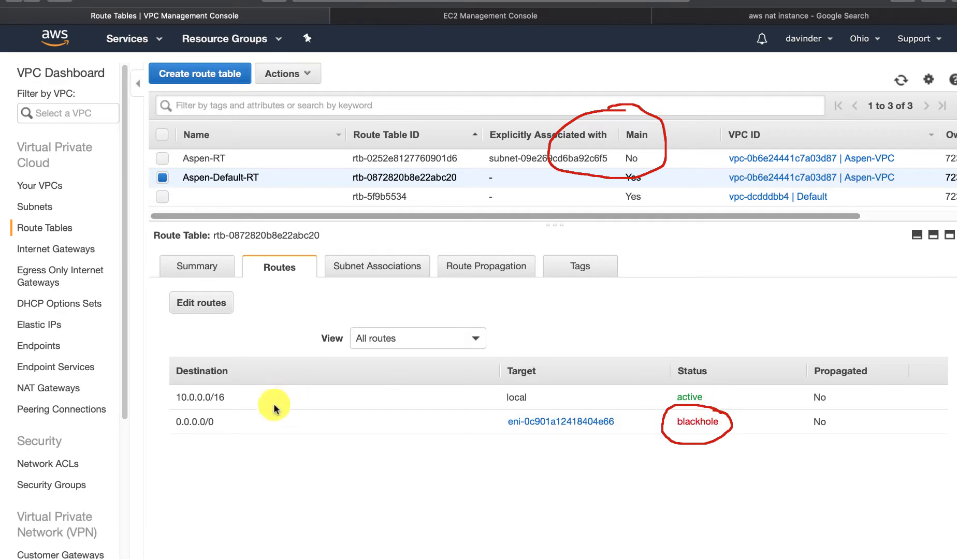
mouse_move(501, 425)
mouse_down()
mouse_move(551, 432)
mouse_move(636, 418)
mouse_move(536, 407)
mouse_move(487, 430)
mouse_up()
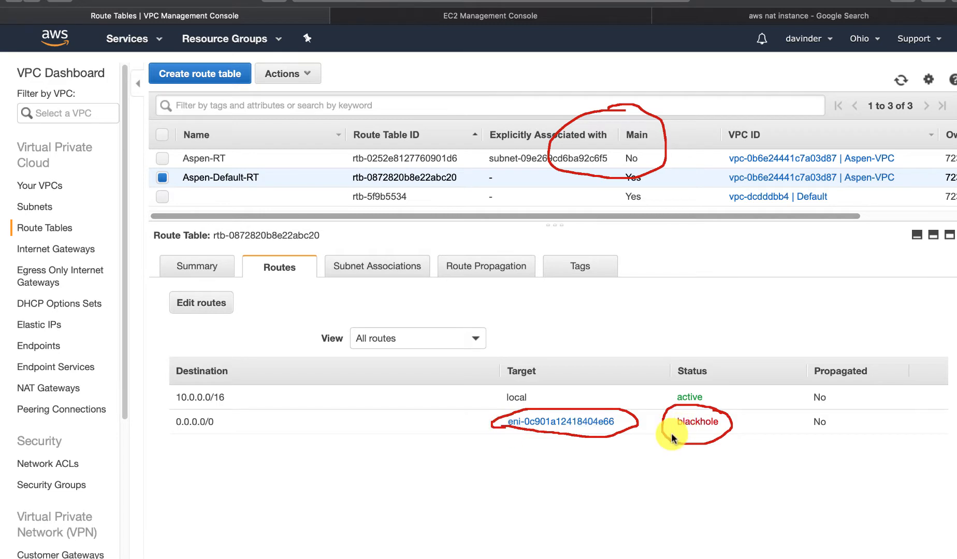
drag(671, 434, 732, 434)
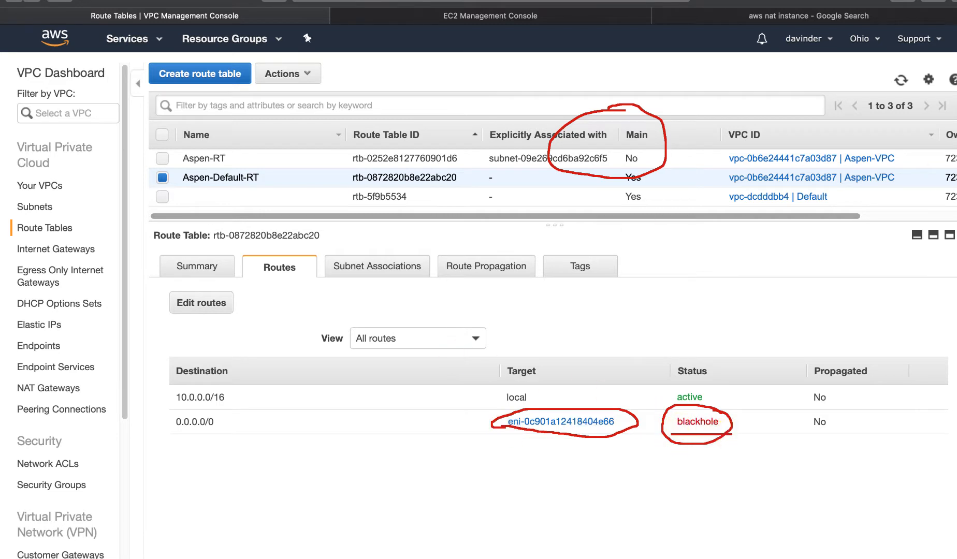
right_click(840, 190)
click(903, 198)
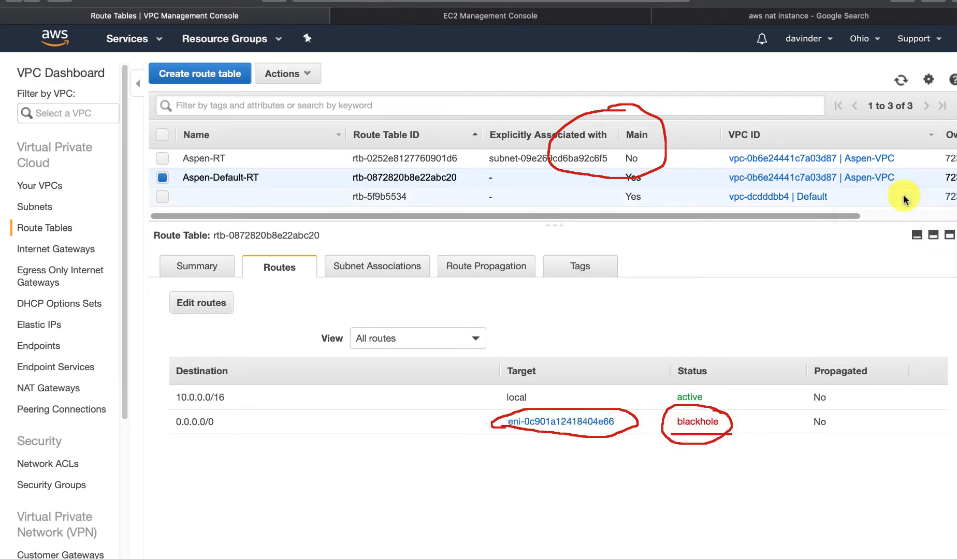
Step: Replace the 0.0.0.0/0 route in Aspen-Default-RT with one targeting NAT gateway nat-0366e430f7cb5b698, and save the routes
click(202, 303)
click(838, 207)
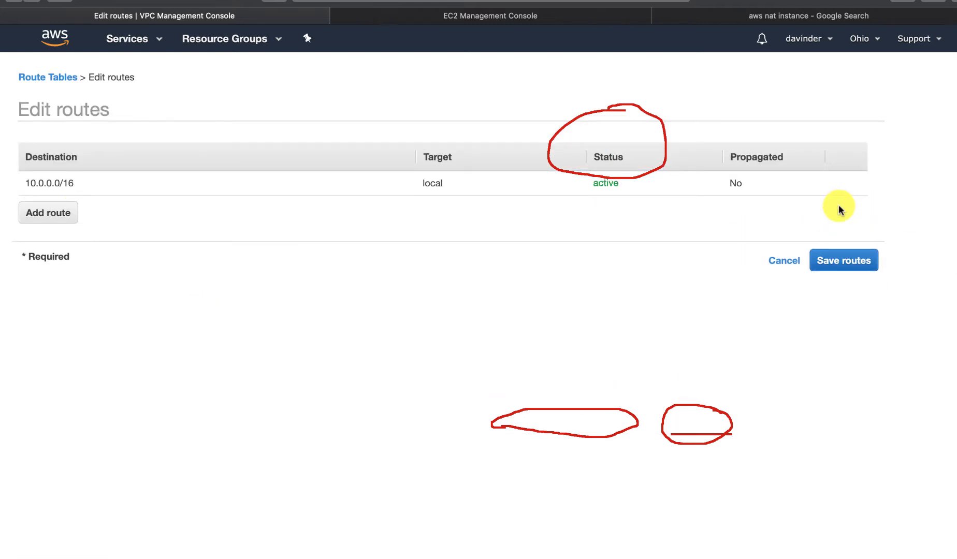
click(65, 213)
click(78, 206)
text(0.0.)
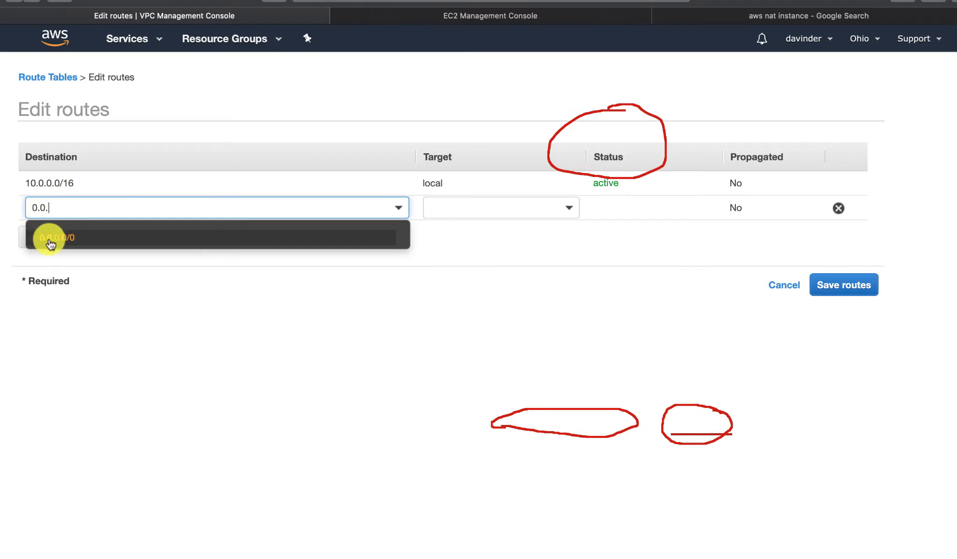
click(47, 237)
click(532, 206)
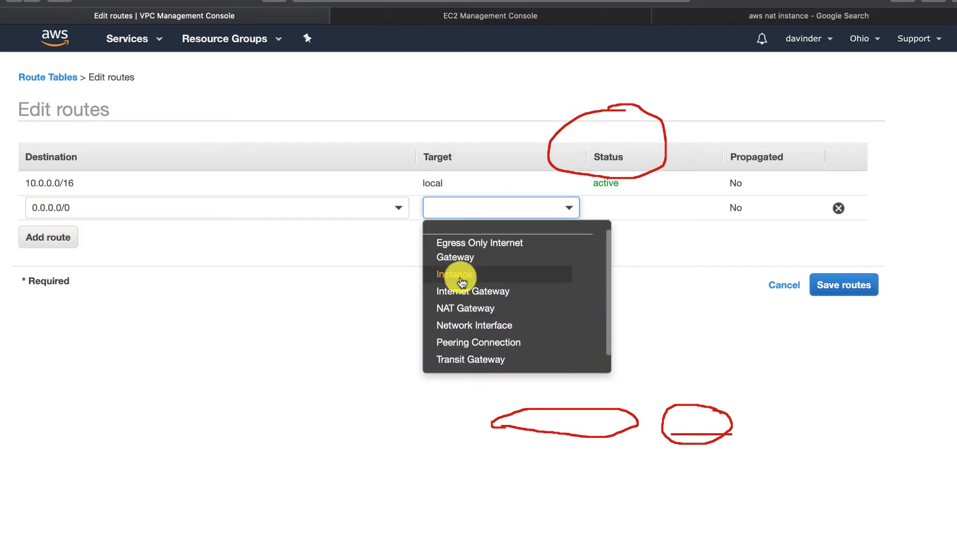
click(477, 309)
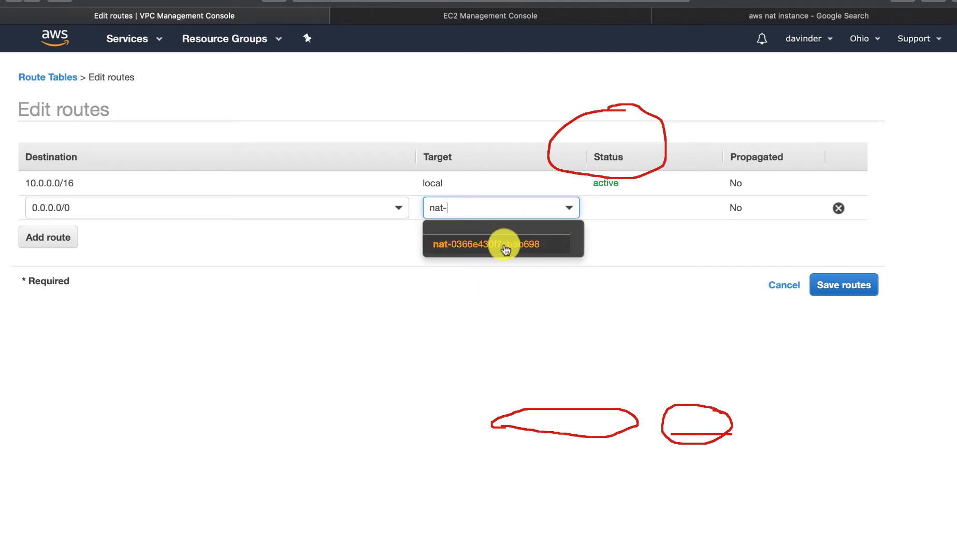
click(519, 244)
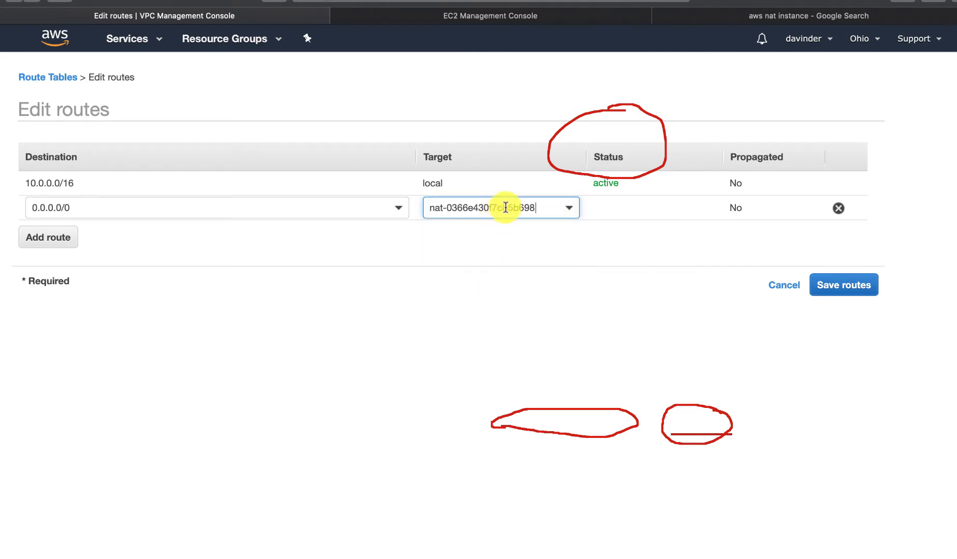
click(844, 286)
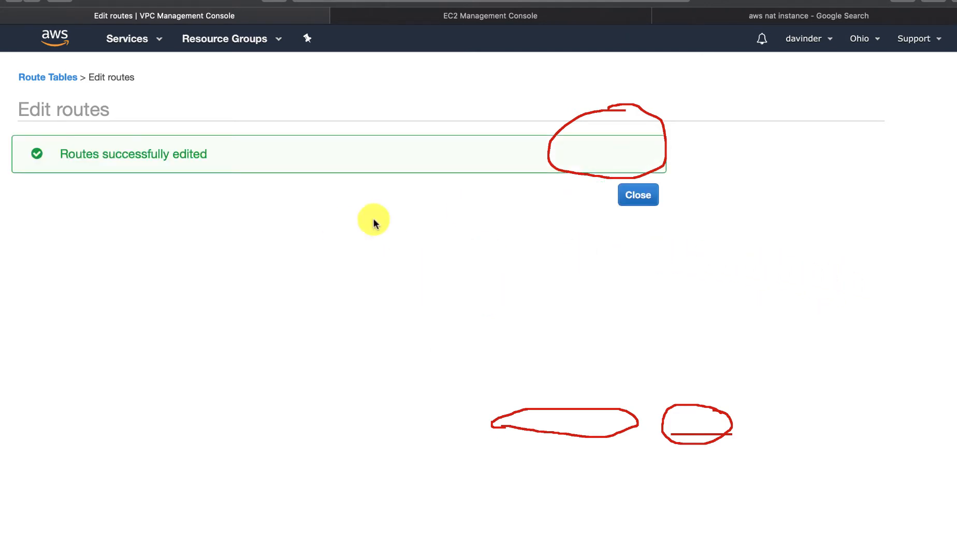
Step: Close the route-edit confirmation and check the status of NAT gateway nat-0366e430f7cb5b698
click(638, 195)
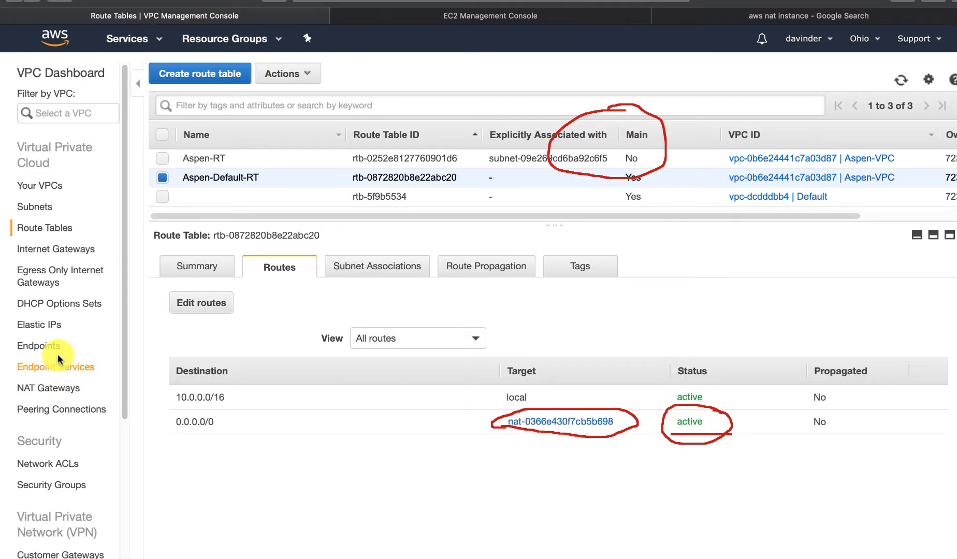
click(54, 391)
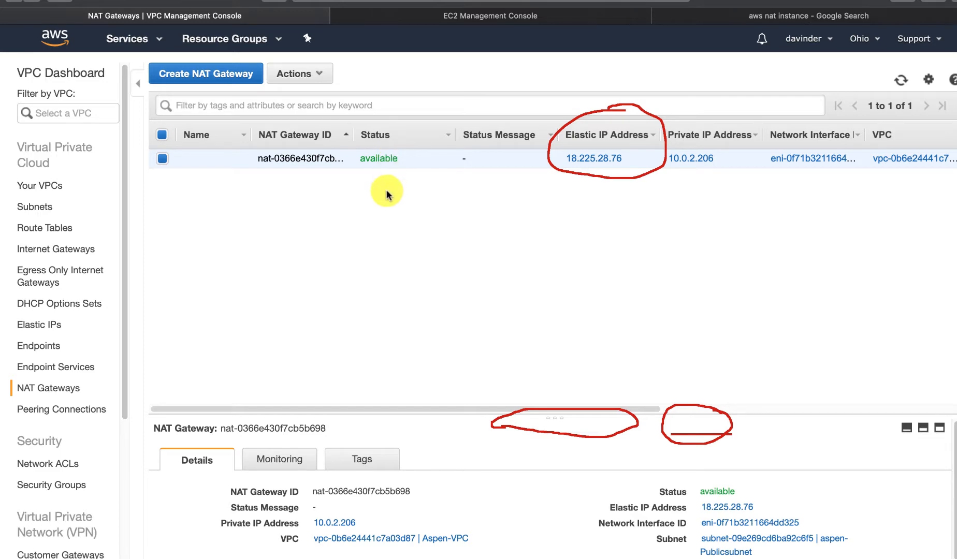
Step: Switch to the terminal and run "sudo yum install ntp" on the private instance
key(super+Tab)
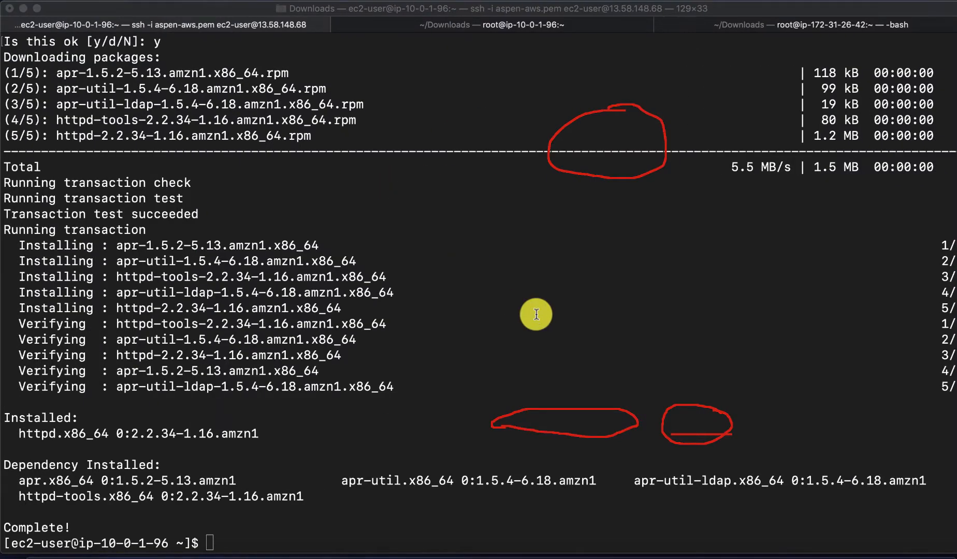
click(534, 314)
key(Up)
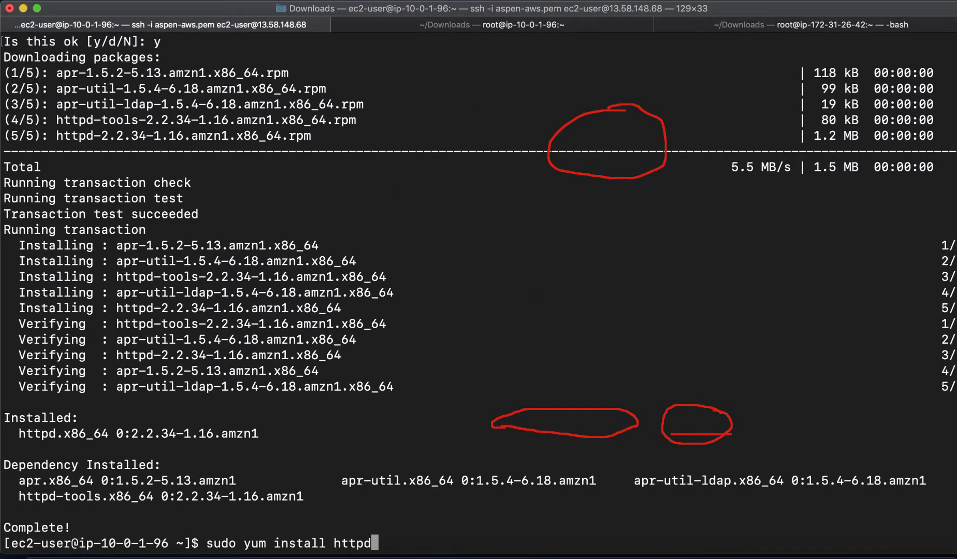
key(BackSpace)
key(BackSpace)
key(BackSpace)
text(ntp)
key(Return)
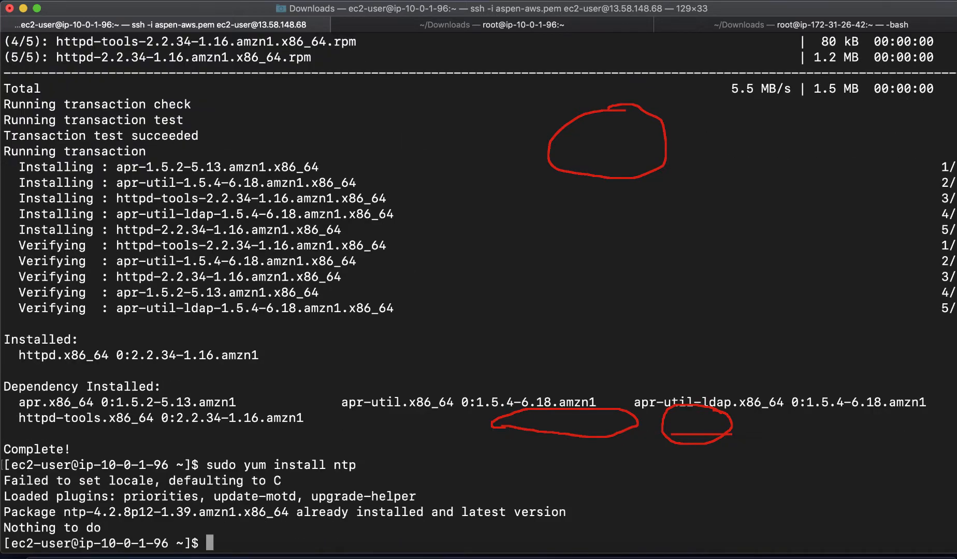
Step: Run "sudo yum install mysql" on the private instance and decline the installation with N
key(Up)
key(BackSpace)
key(BackSpace)
key(BackSpace)
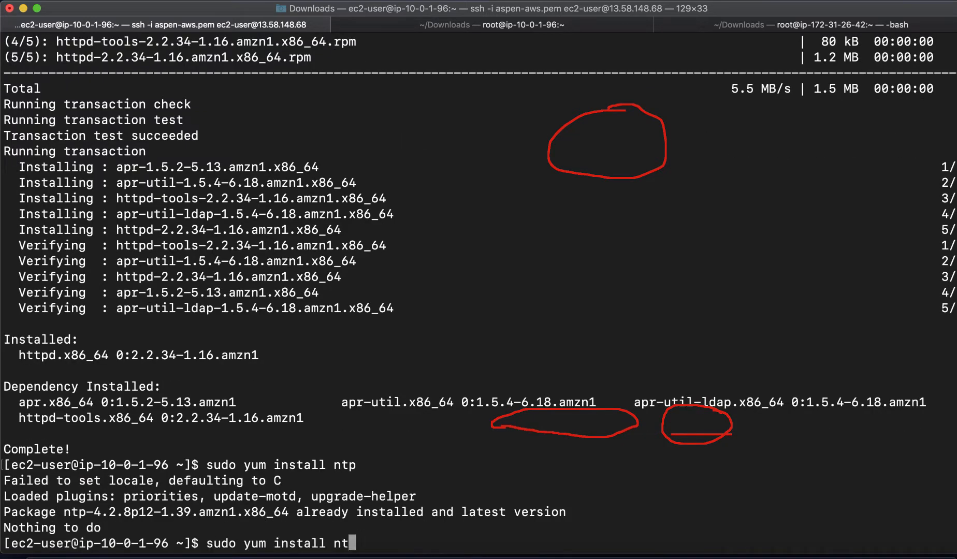
text(mysql)
key(Return)
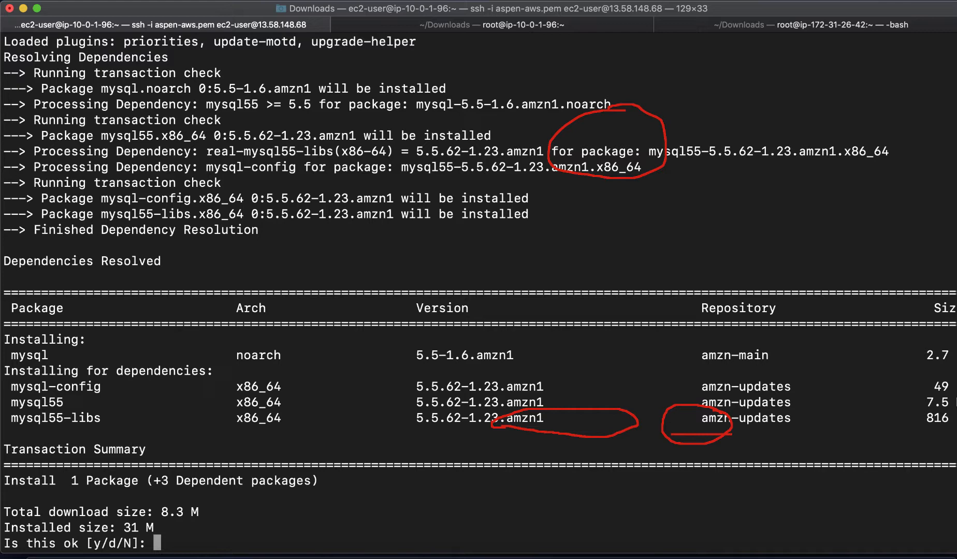
text(N)
key(Return)
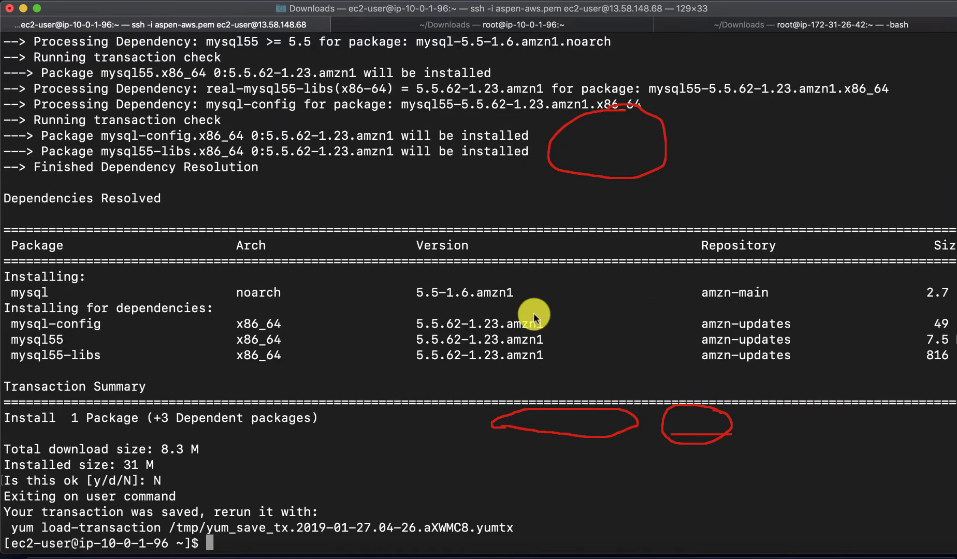
Step: Erase all annotation drawings from the screen and switch back to the VPC console
key(super+Tab)
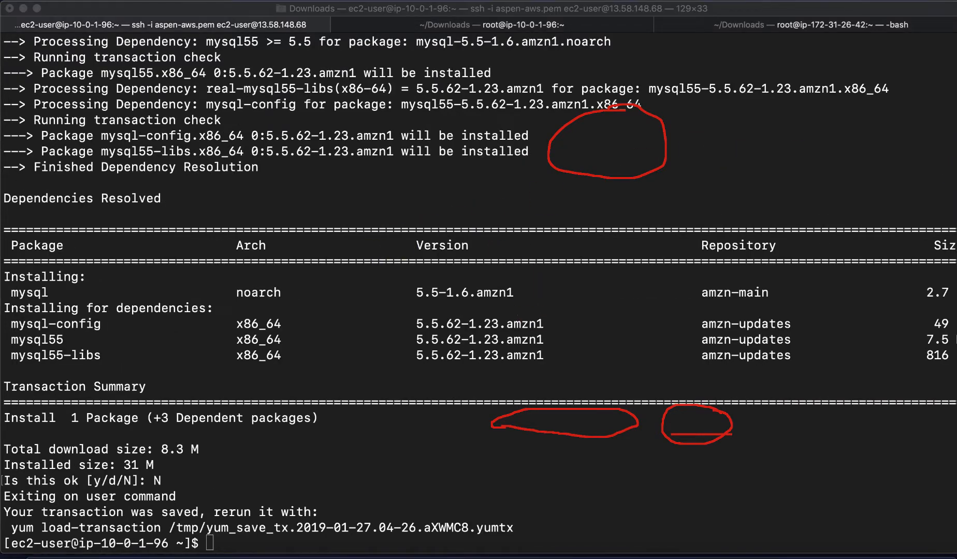
click(953, 191)
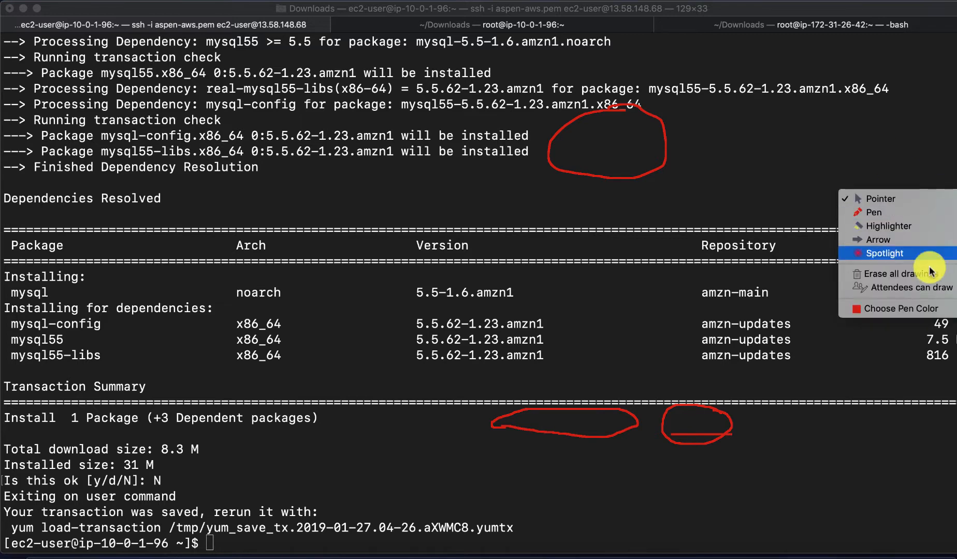
click(922, 276)
key(super+Tab)
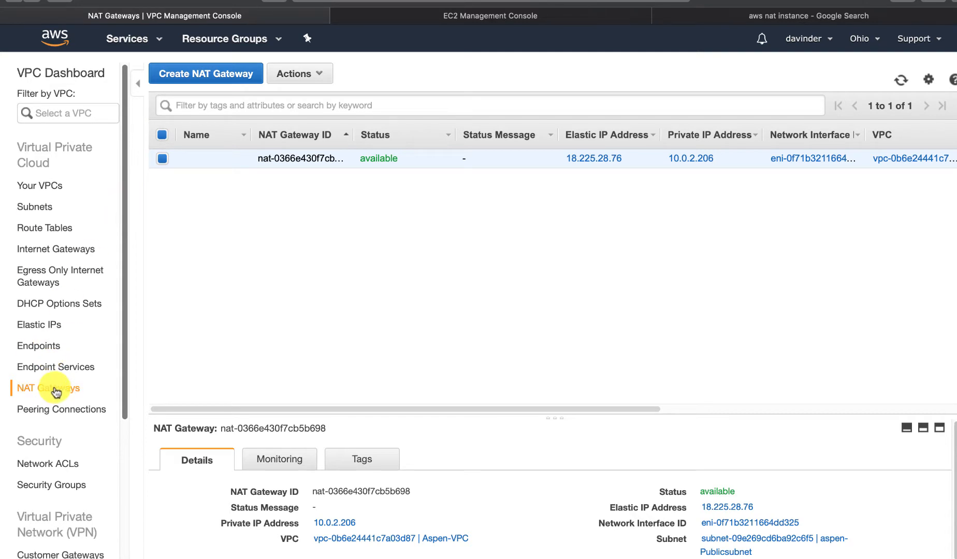
Step: Remove the 0.0.0.0/0 route from the Aspen-Default-RT route table and save the routes
click(55, 226)
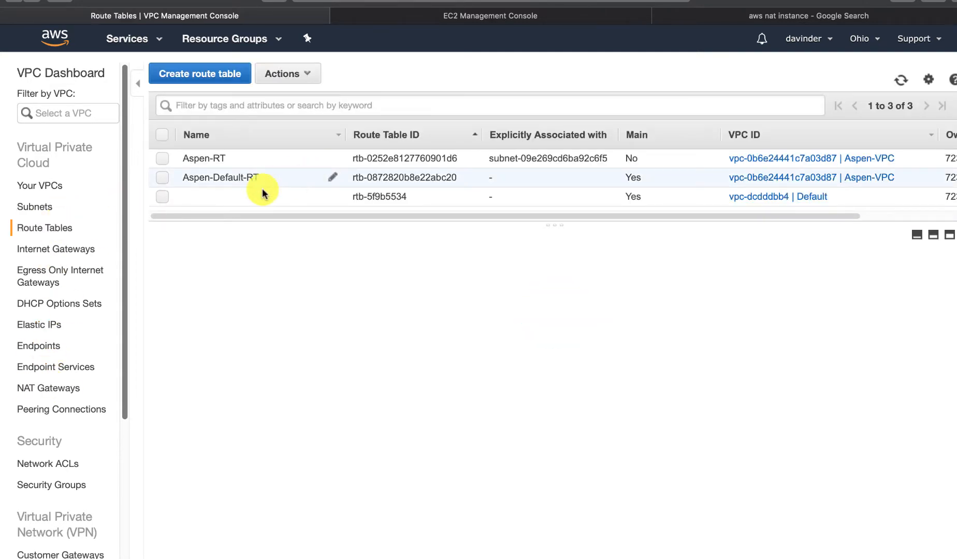
click(162, 178)
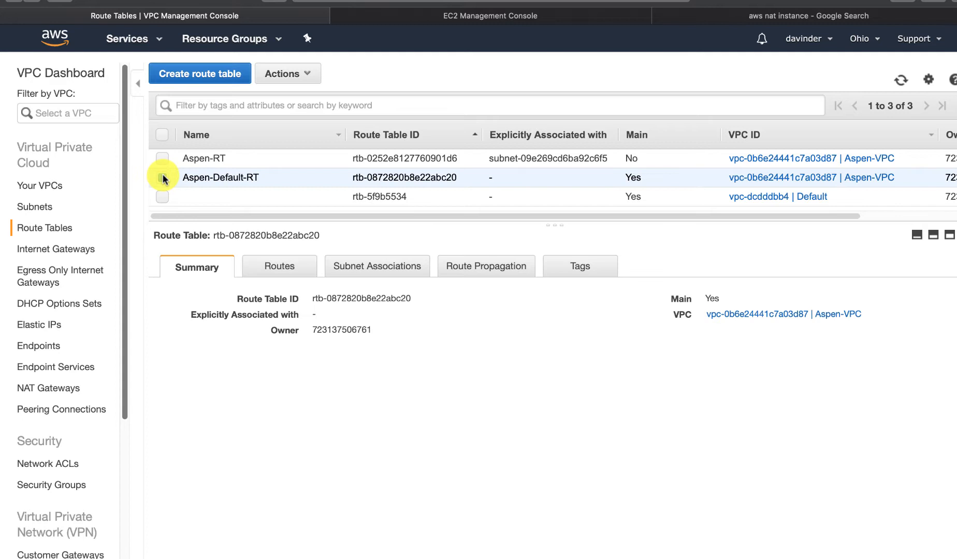
click(297, 268)
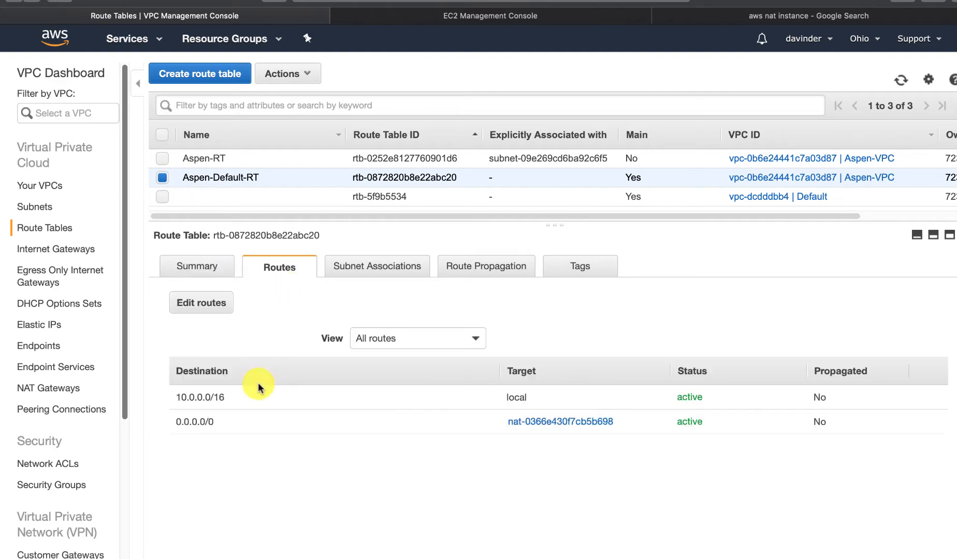
click(180, 302)
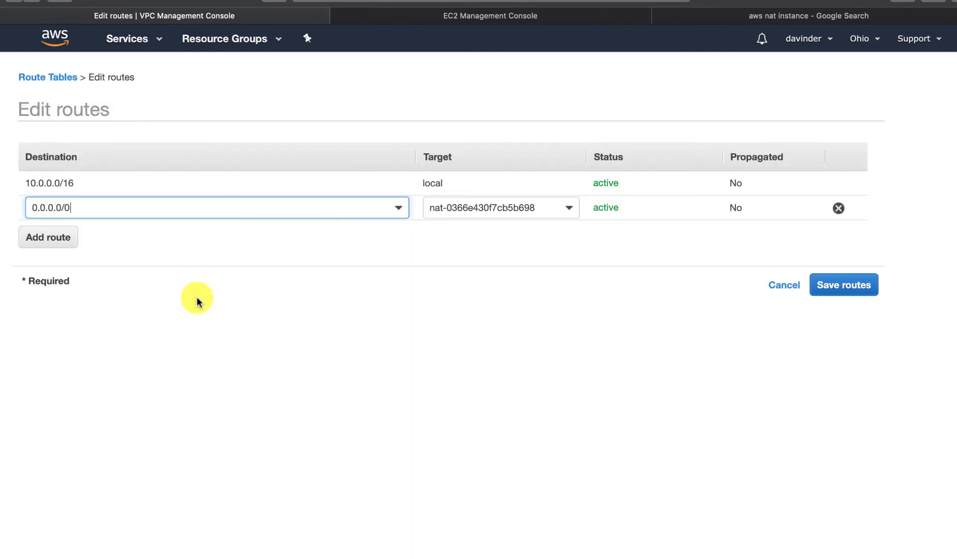
click(840, 208)
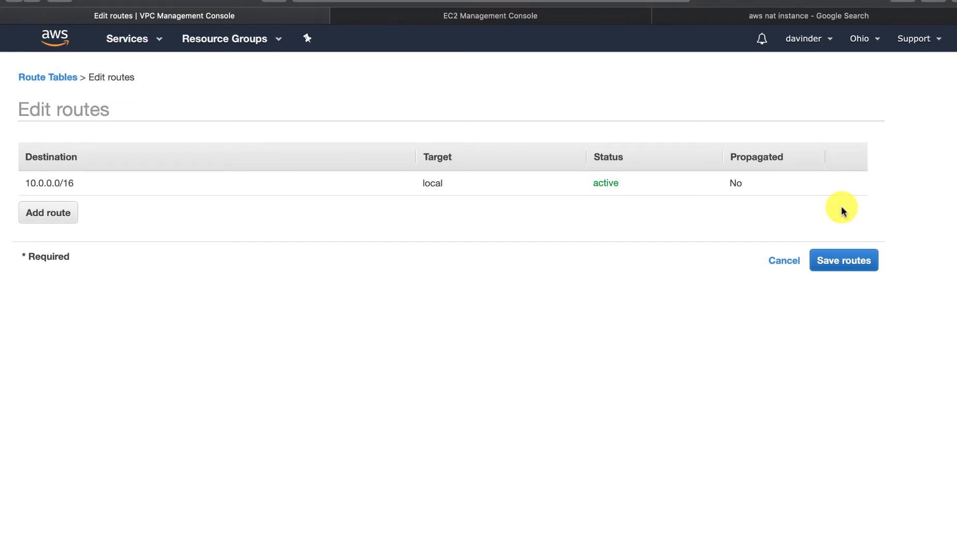
click(843, 277)
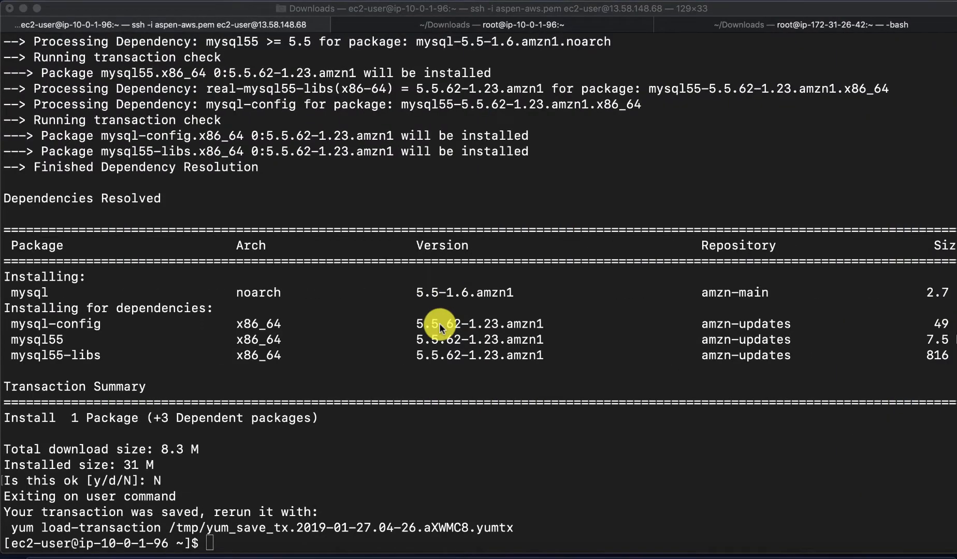
Step: In the terminal, run "sudo yum install mysql" again and accept the installation with y
click(439, 323)
text(sudo yum install mysql)
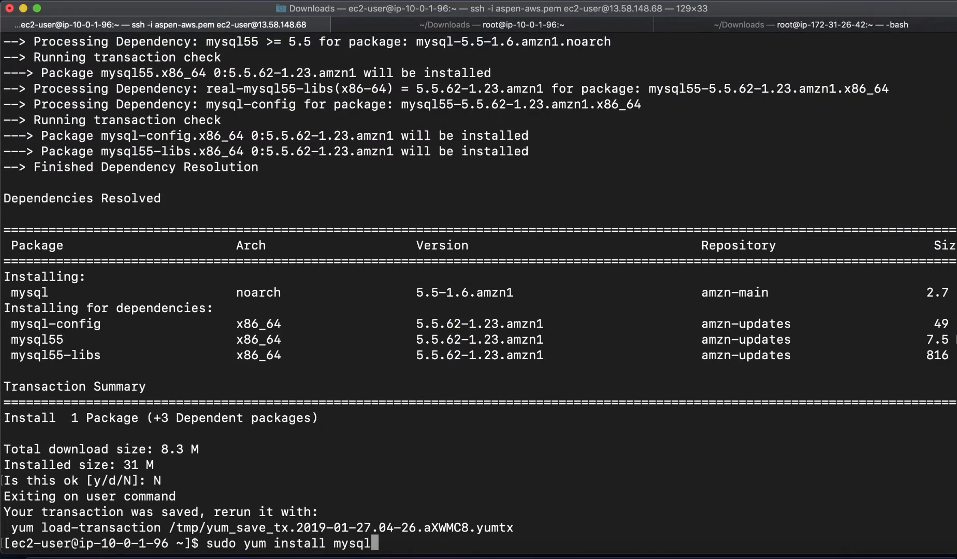
key(Return)
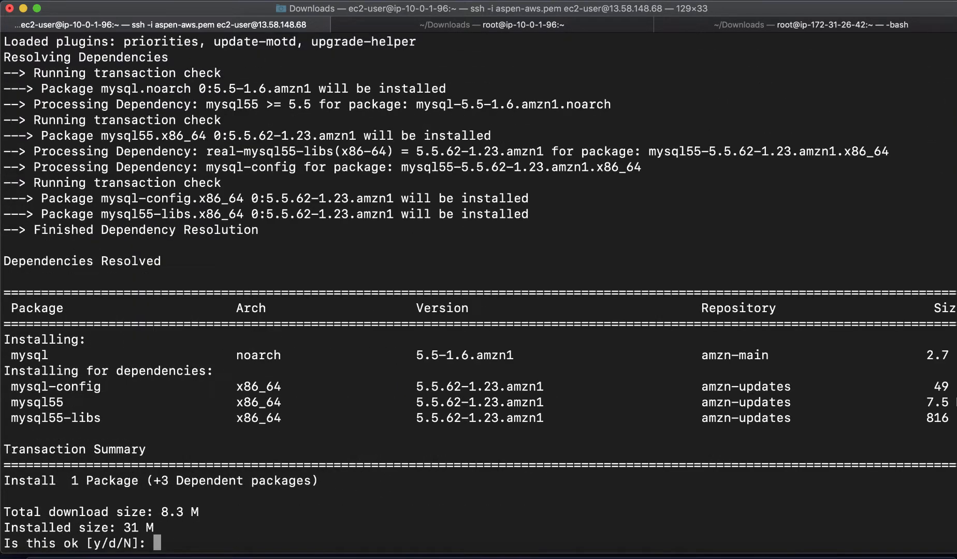
text(y)
key(Return)
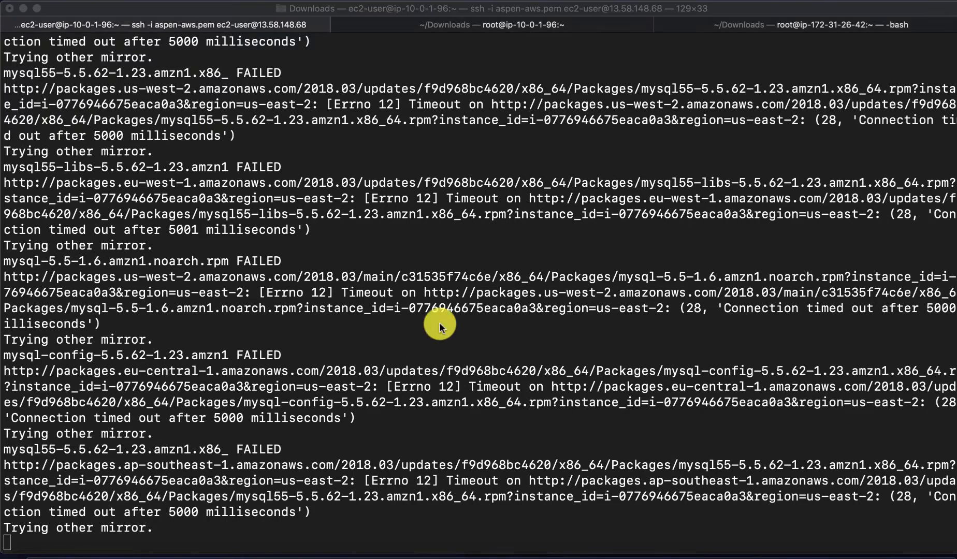
Step: Return to the VPC console and review the Aspen-Default-RT routes, leaving the route editor without changes
key(super+Tab)
key(super+Tab)
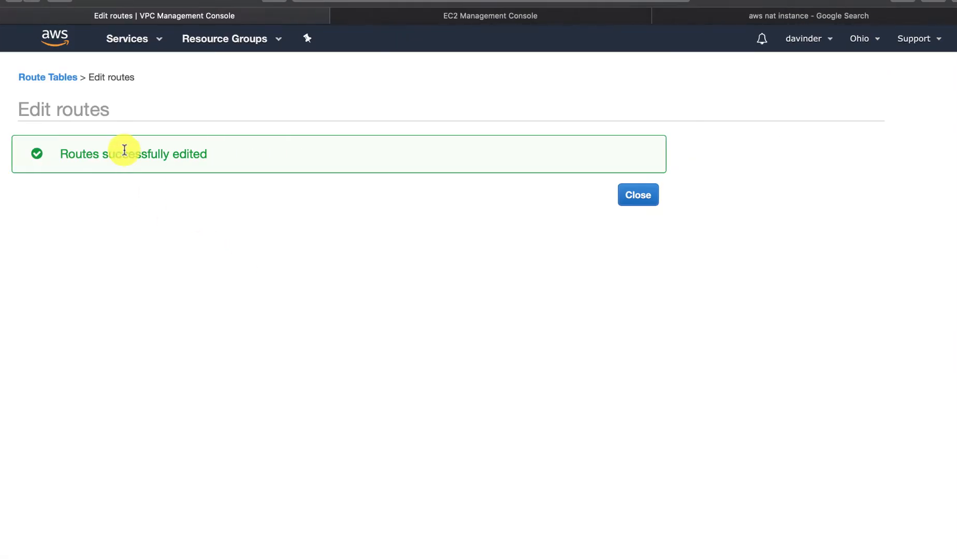
click(637, 194)
click(208, 304)
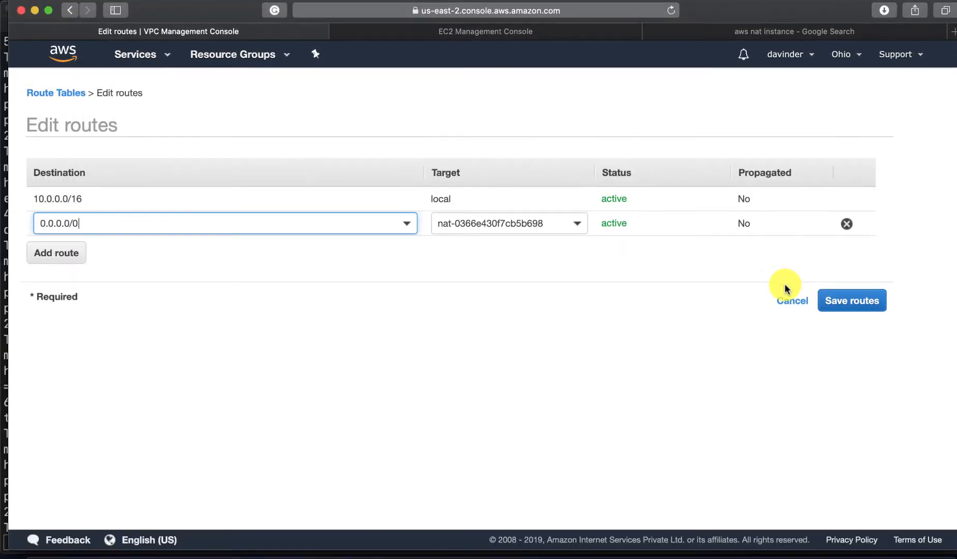
click(792, 301)
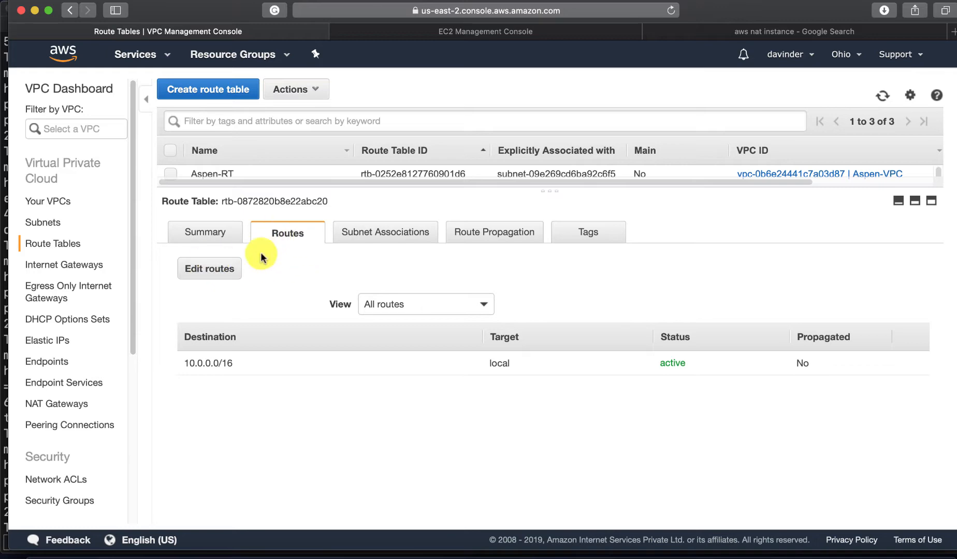
Step: Add a 0.0.0.0/0 route to Aspen-Default-RT in the route editor, targeting NAT gateway nat-0366e430f7cb5b698
double_click(196, 11)
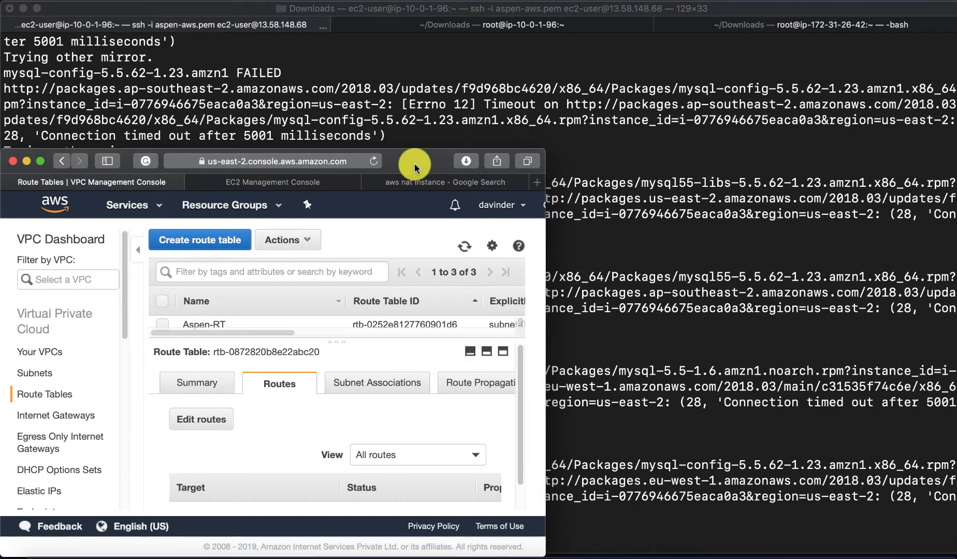
double_click(413, 162)
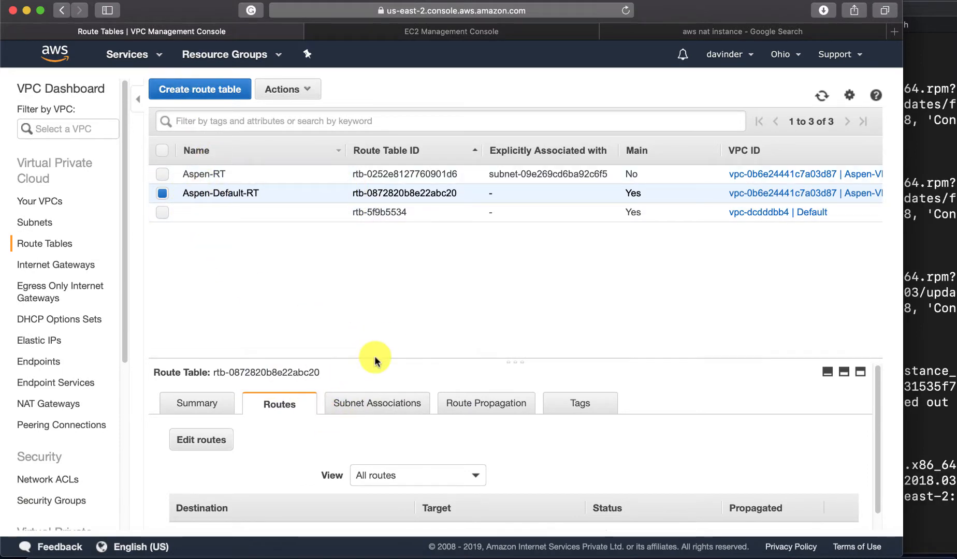
drag(374, 359, 387, 282)
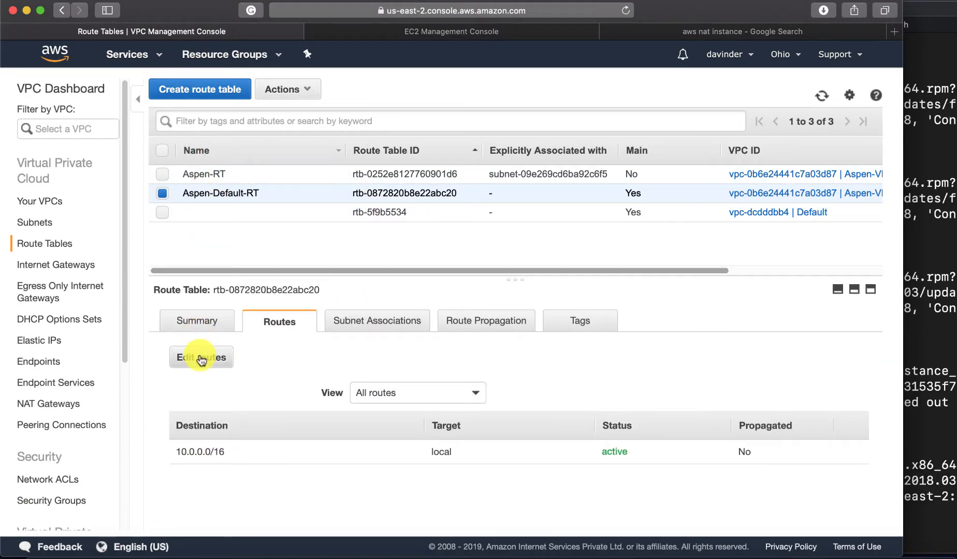
click(201, 358)
click(37, 224)
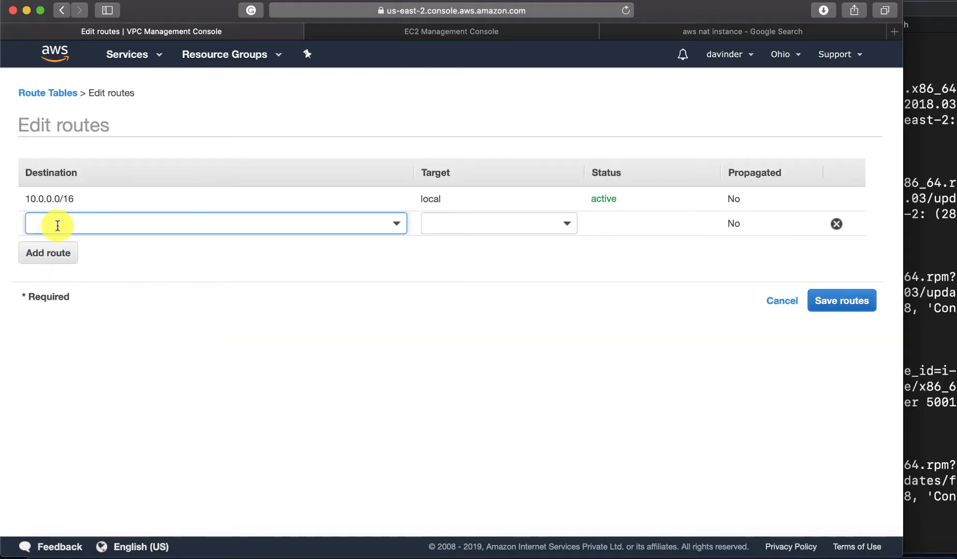
text(0,)
key(BackSpace)
text(.)
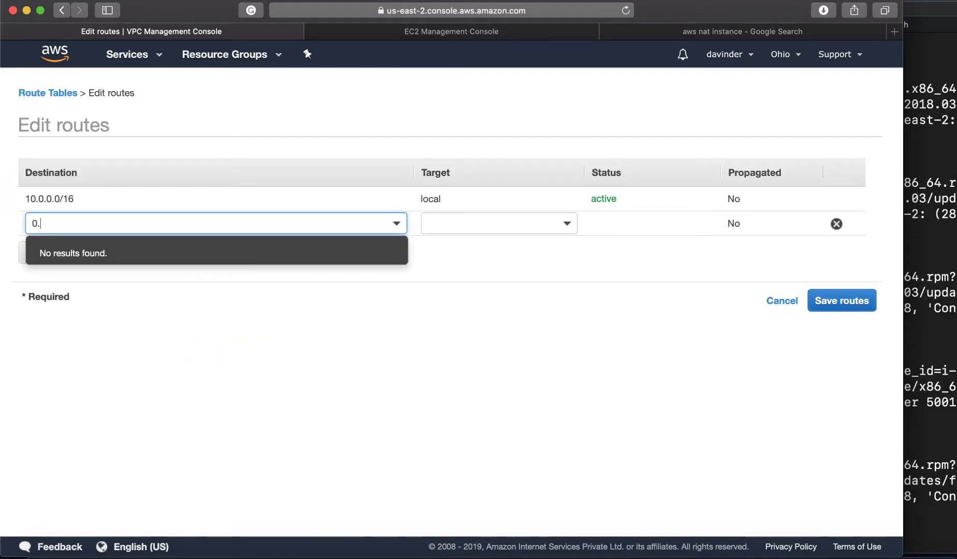
text(0.0.0/0)
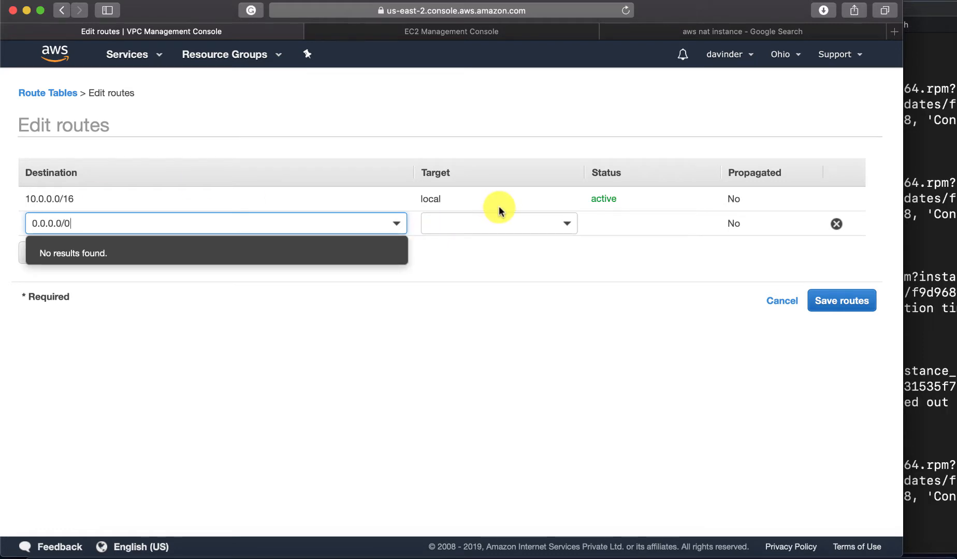
click(525, 223)
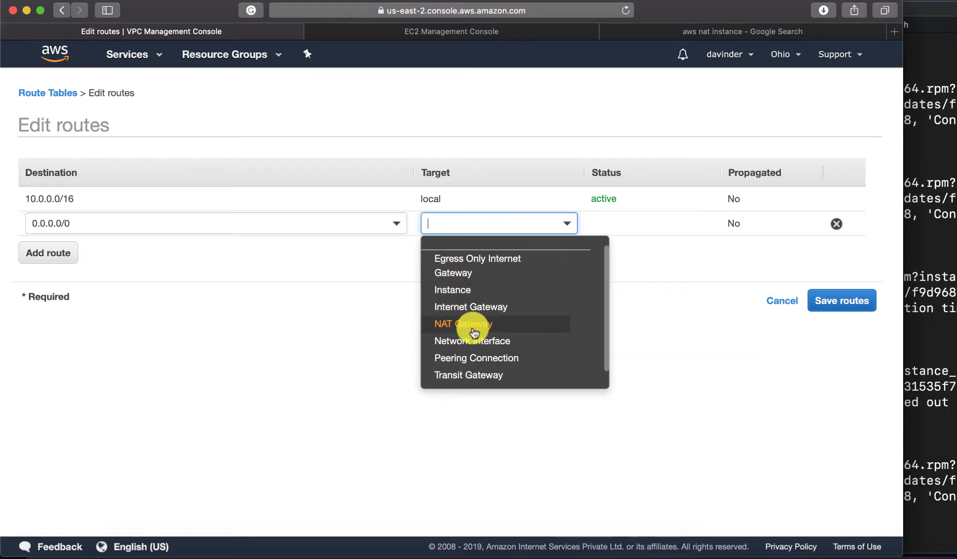
click(472, 324)
click(482, 257)
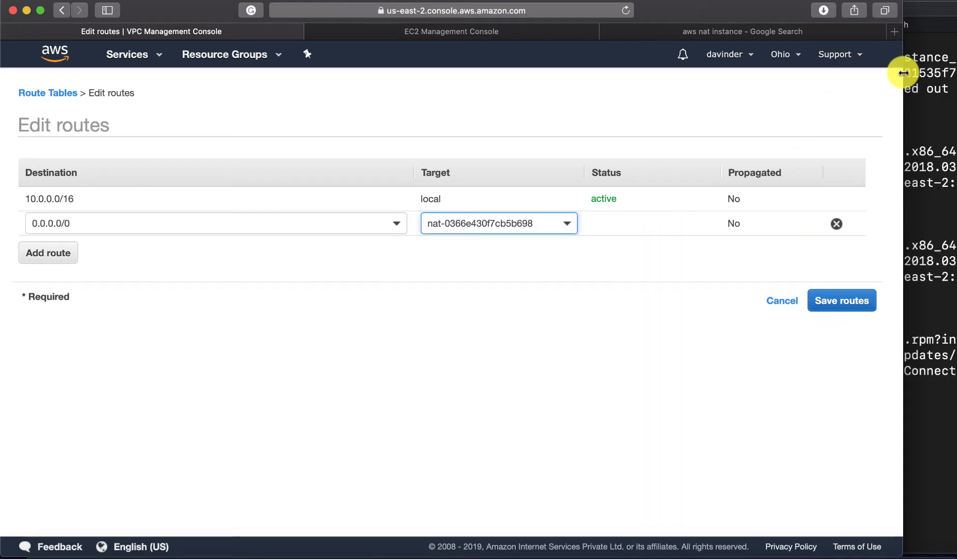
Step: Switch to the terminal to check the output of the mysql installation, and return to the VPC route editor
drag(902, 70, 952, 79)
click(792, 556)
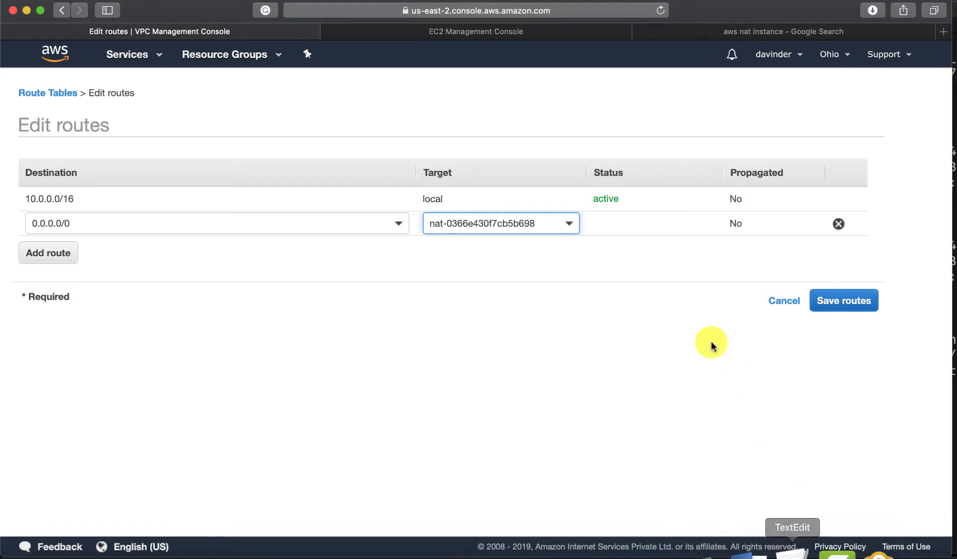
key(super+Tab)
key(super+Tab)
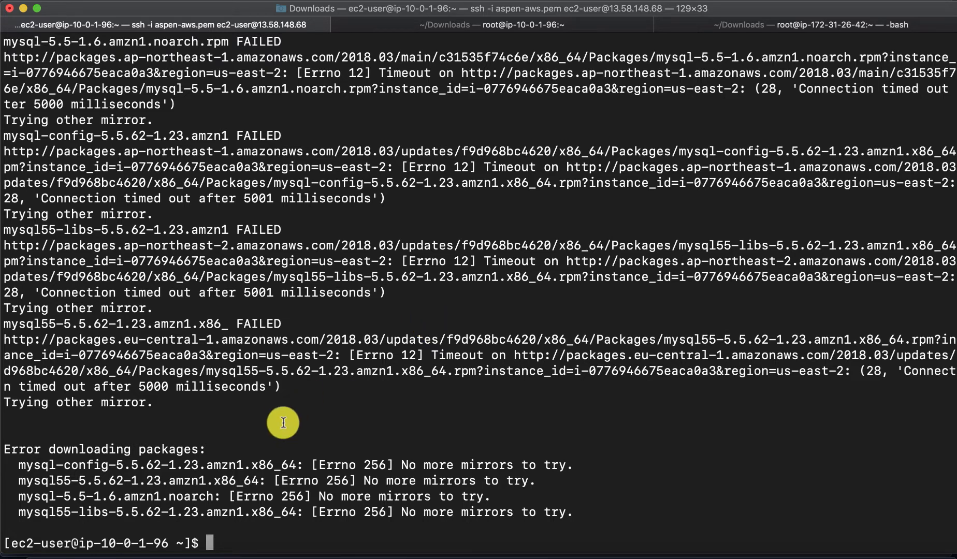
key(super+Tab)
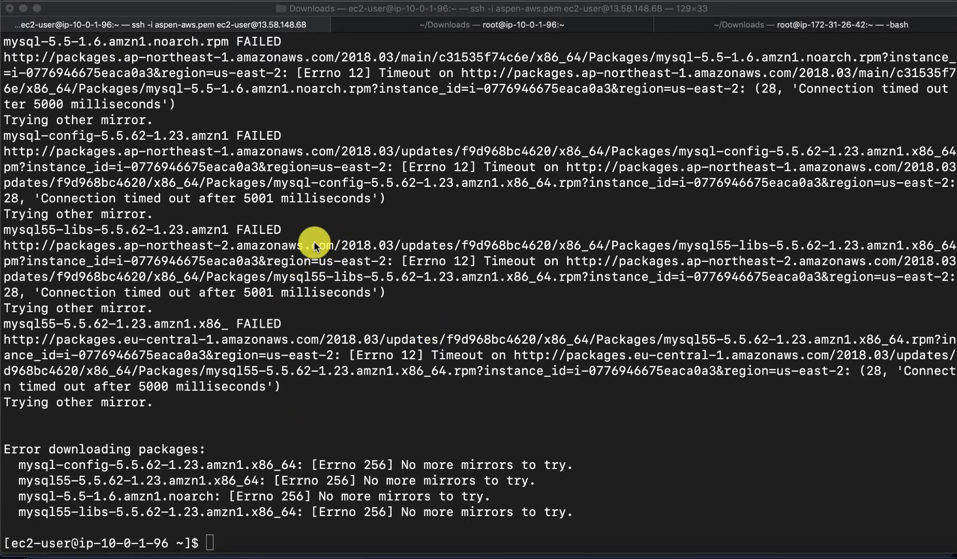
key(super+Tab)
key(super+Tab)
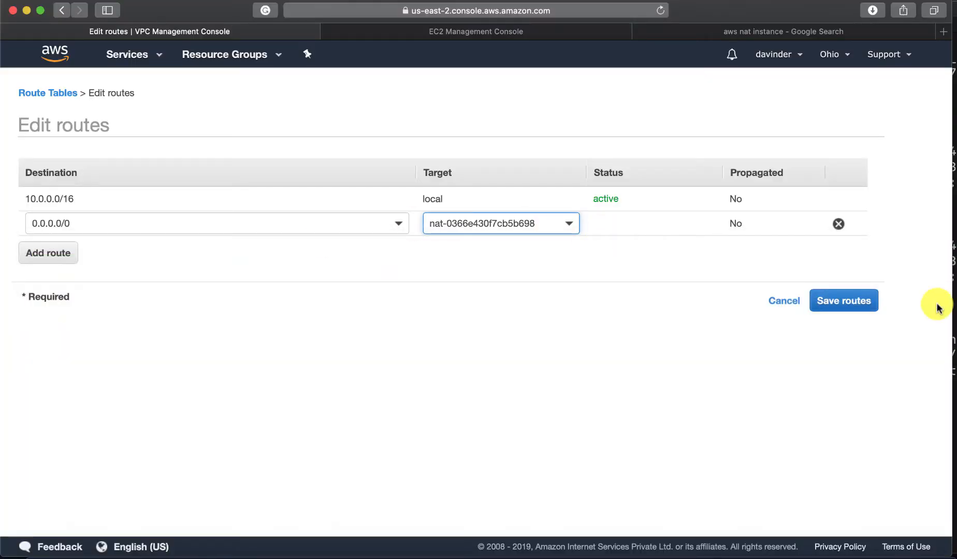
Step: Save the edited Aspen-Default-RT routes with the 0.0.0.0/0 NAT gateway route and close the confirmation
click(844, 300)
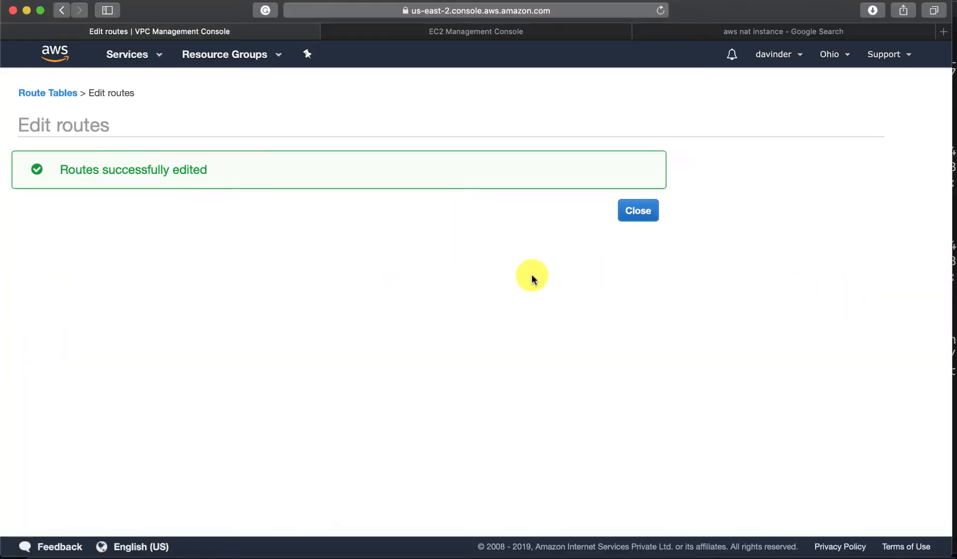
click(647, 210)
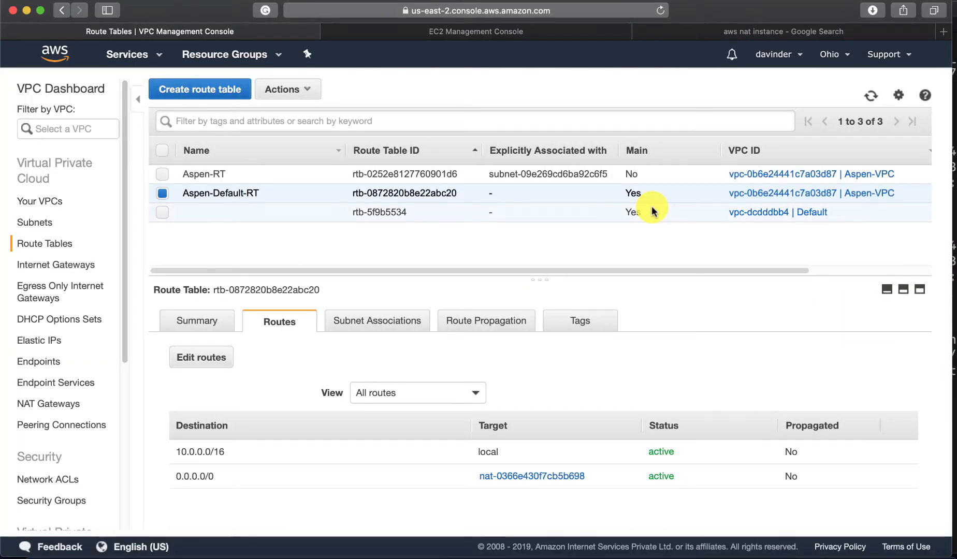
Step: Switch to the terminal, rerun "sudo yum install mysql", accept the installation with y, and return to the VPC console in Safari
key(super+Tab)
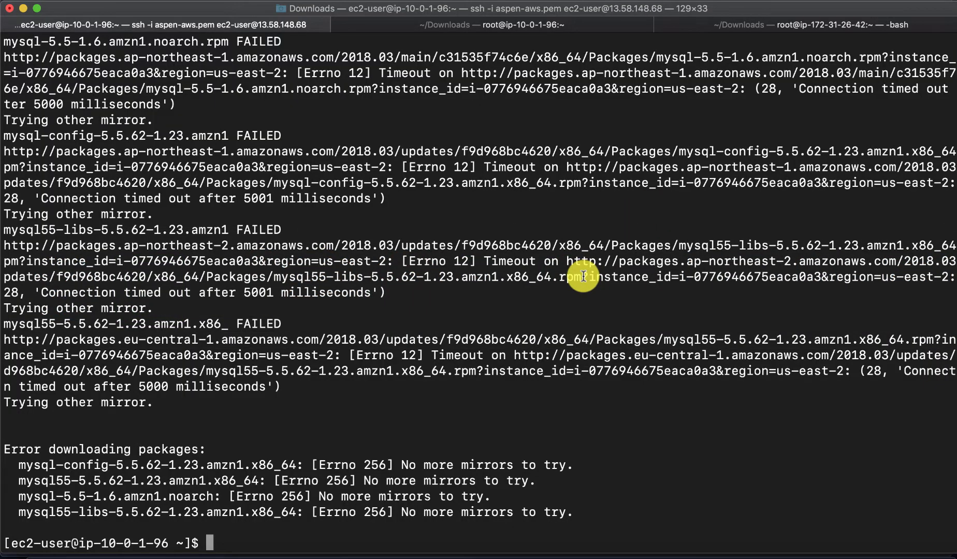
key(Up)
key(Return)
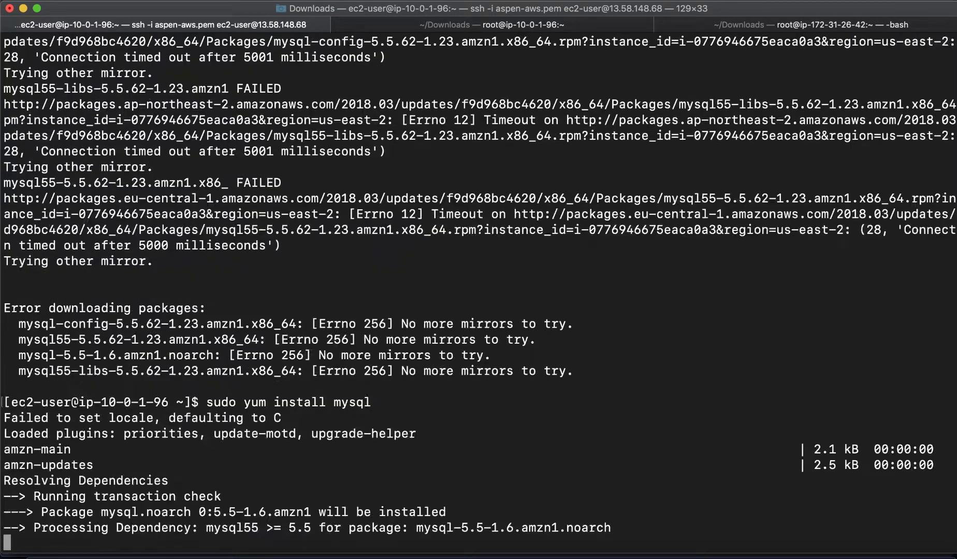
text(y)
key(Return)
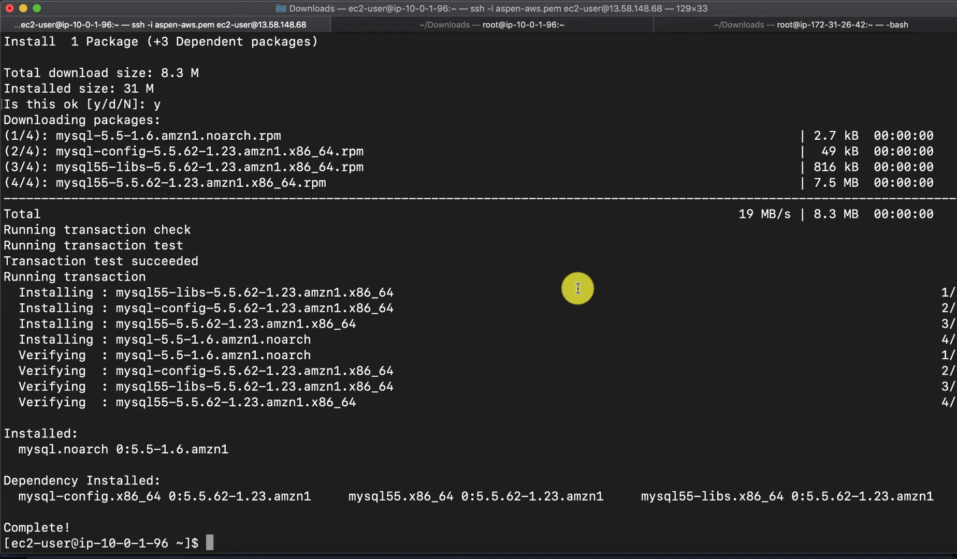
key(super+Tab)
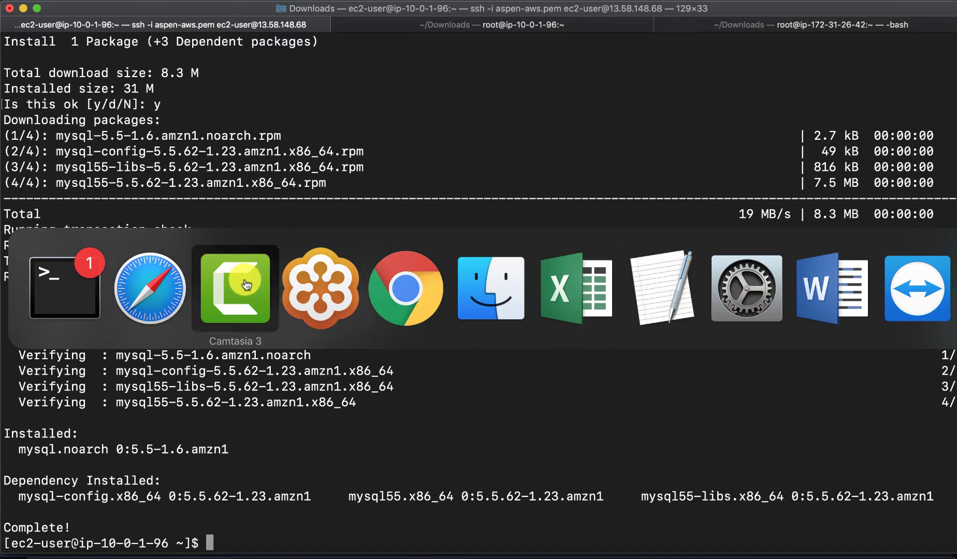
click(158, 286)
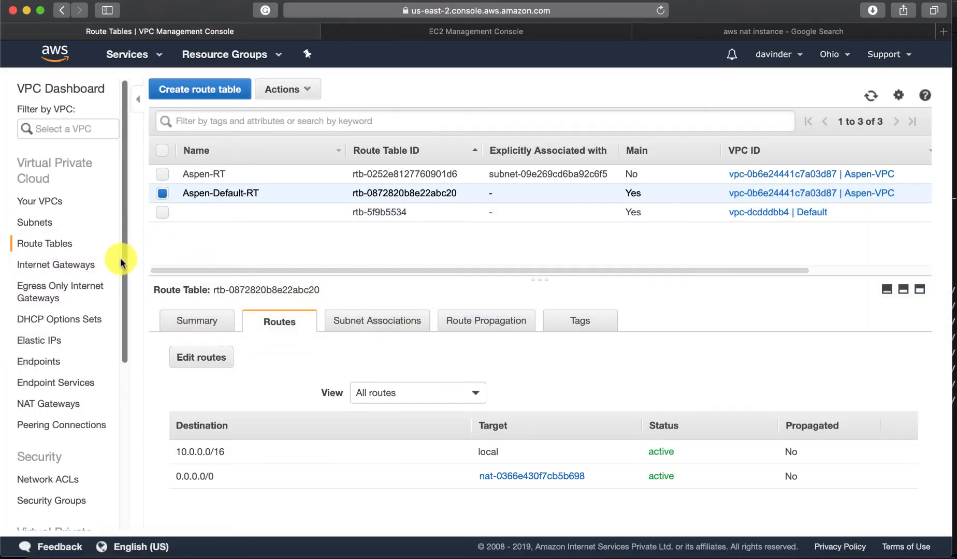